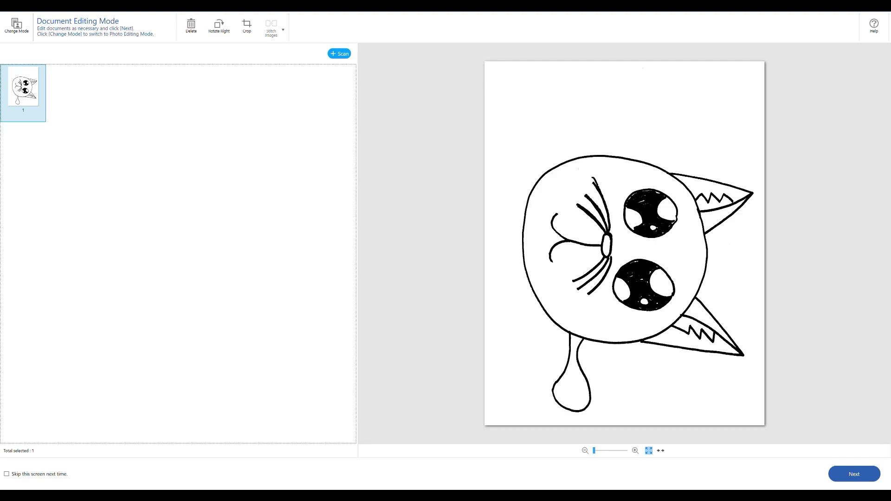
- Move on from the scanned cat page to the Select Action dialog
click(847, 473)
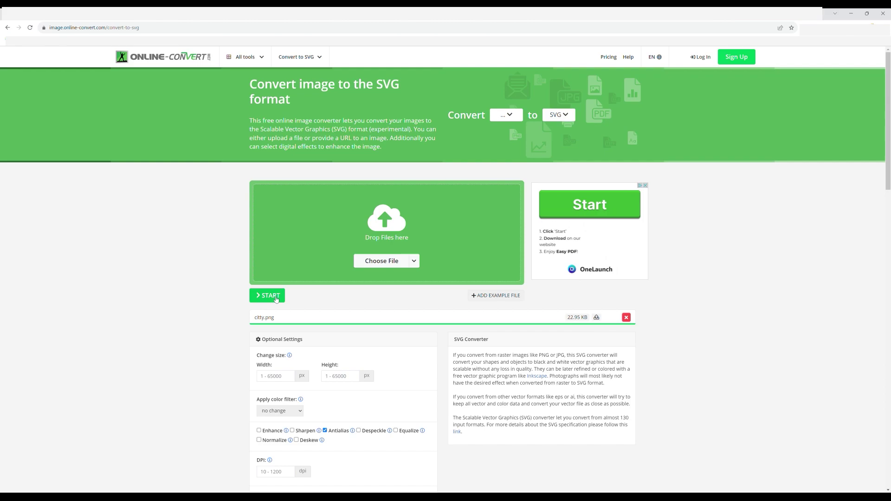
- Convert the uploaded citty.png to SVG and download the 50.85 KB citty.svg
click(275, 297)
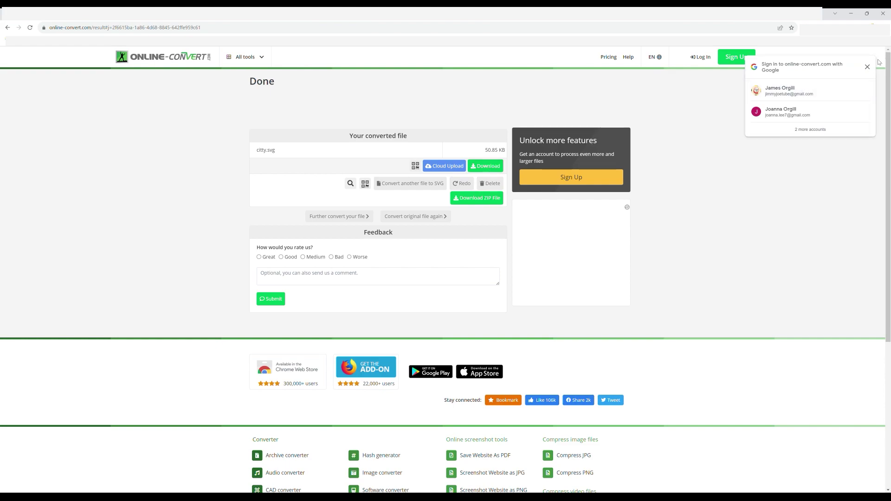
click(490, 166)
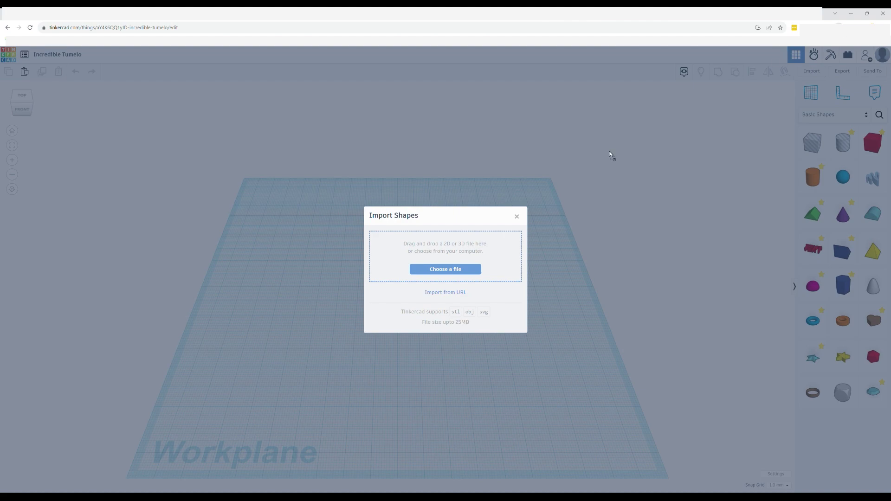
- Load citty.svg into Import Shapes at 10% scale and import it
drag(609, 155, 452, 251)
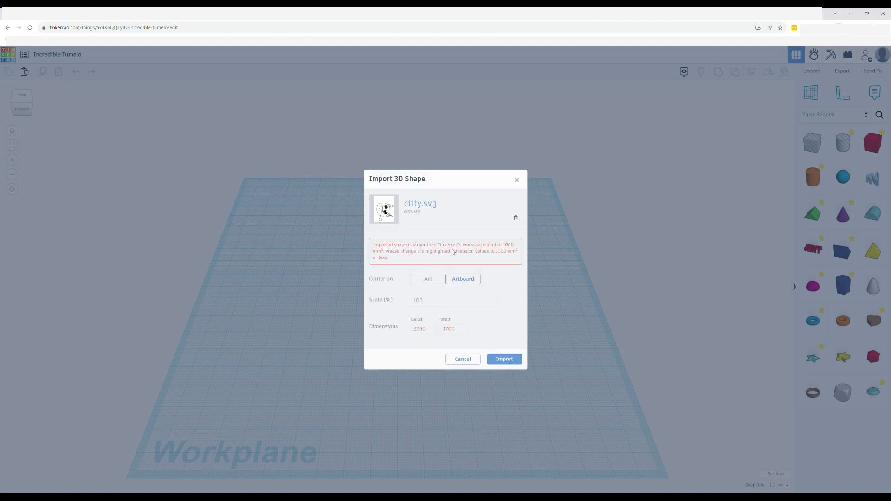
click(436, 303)
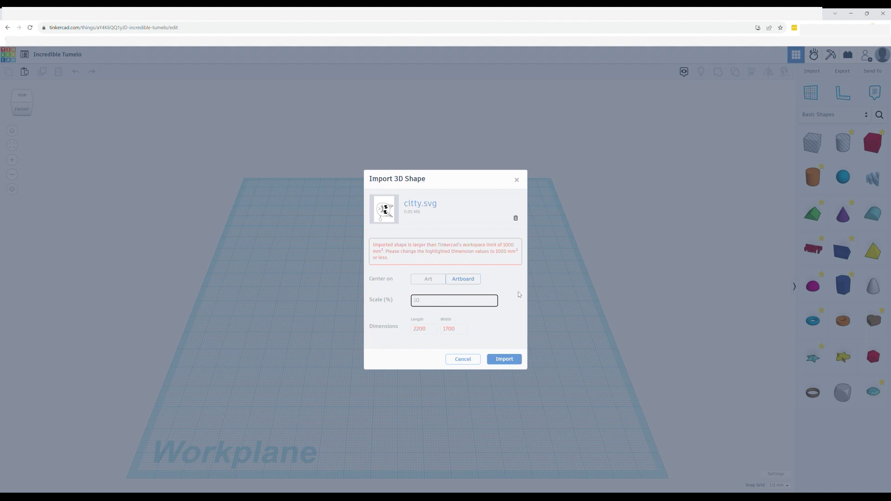
click(519, 294)
click(504, 341)
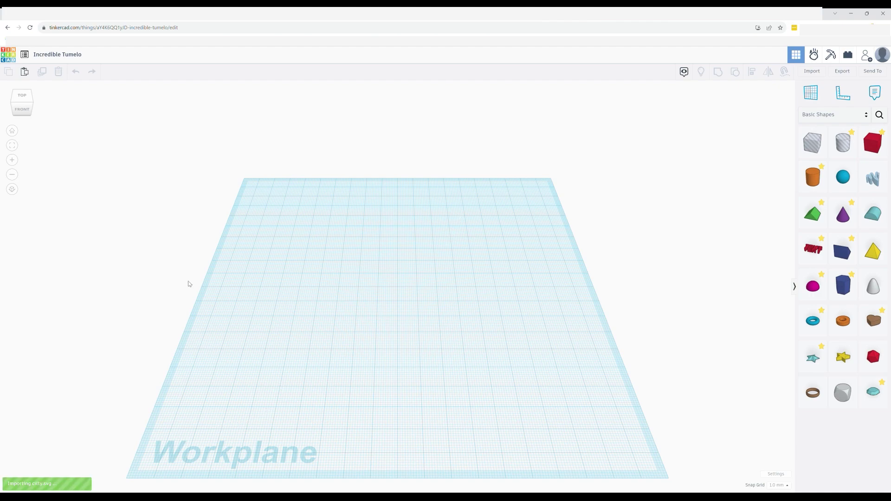
click(58, 54)
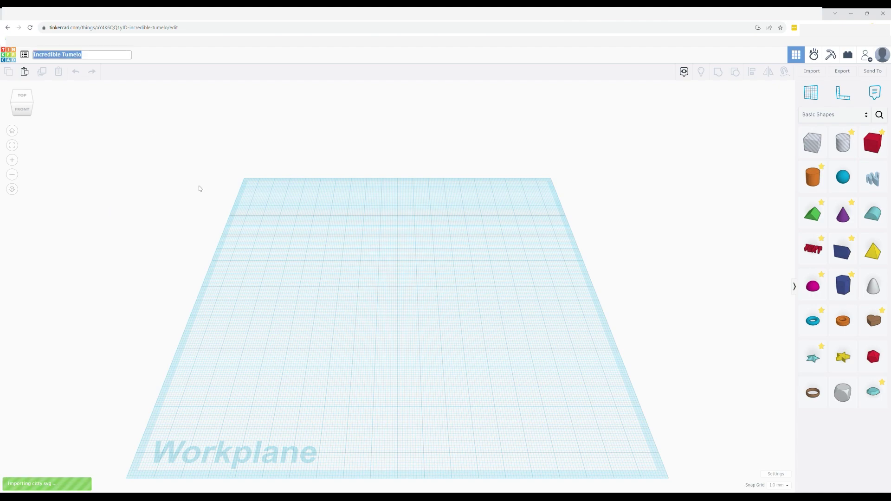
- Replace the design title with 'kitty cat', correcting the mistyped start
text(Ci)
key(BackSpace)
key(BackSpace)
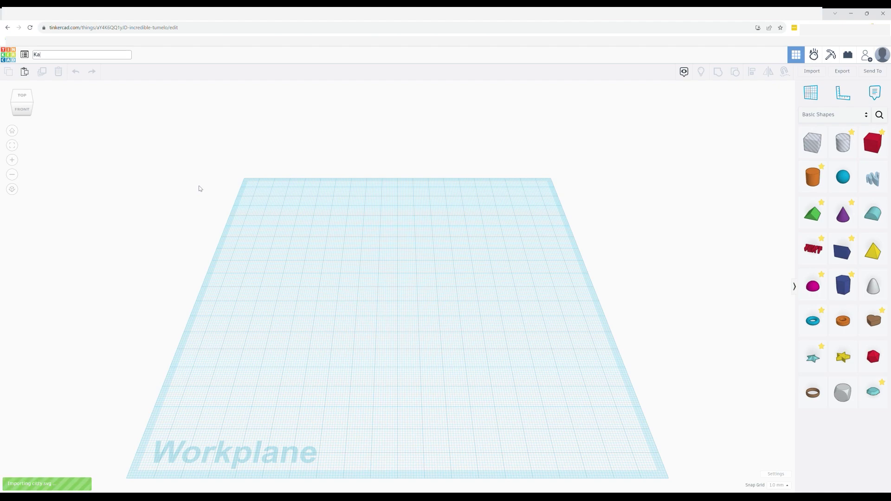
text(kitty cat)
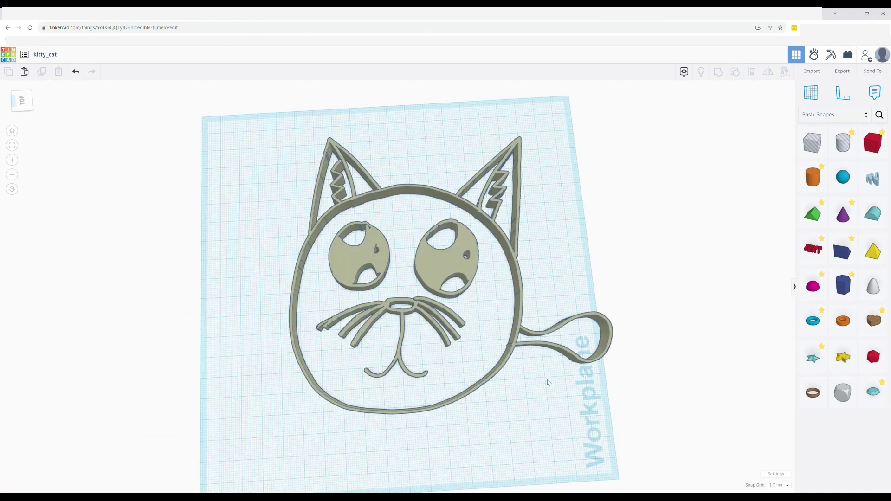
- Scale the cat down to about 67.92 × 61.40 mm and reposition it on the workplane
right_drag(532, 423, 620, 385)
click(467, 338)
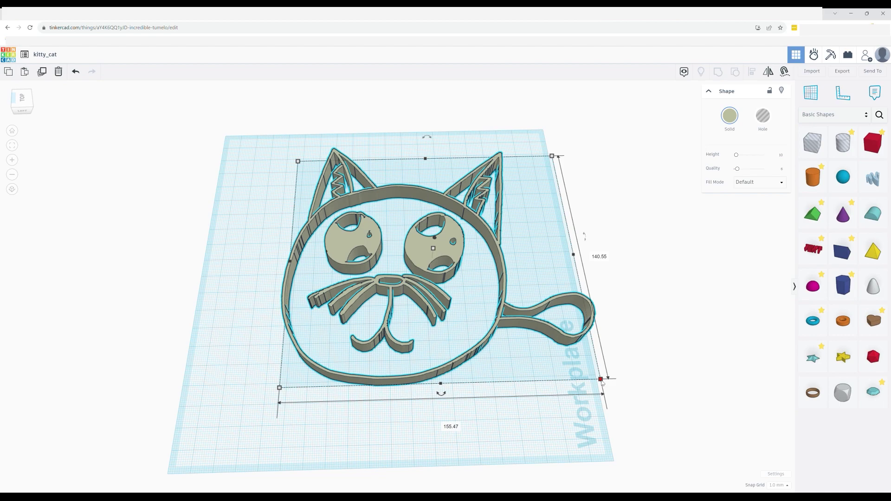
shift+drag(602, 382, 417, 284)
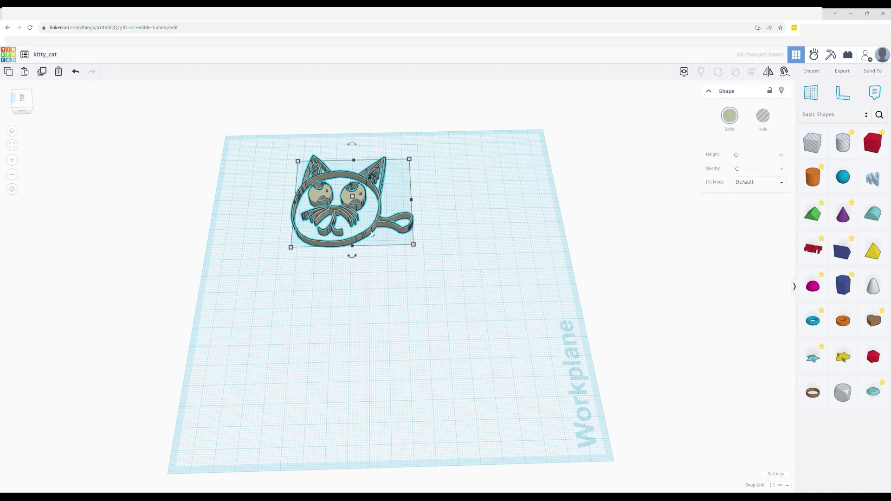
drag(371, 233, 485, 382)
scroll(397, 382, up, 3)
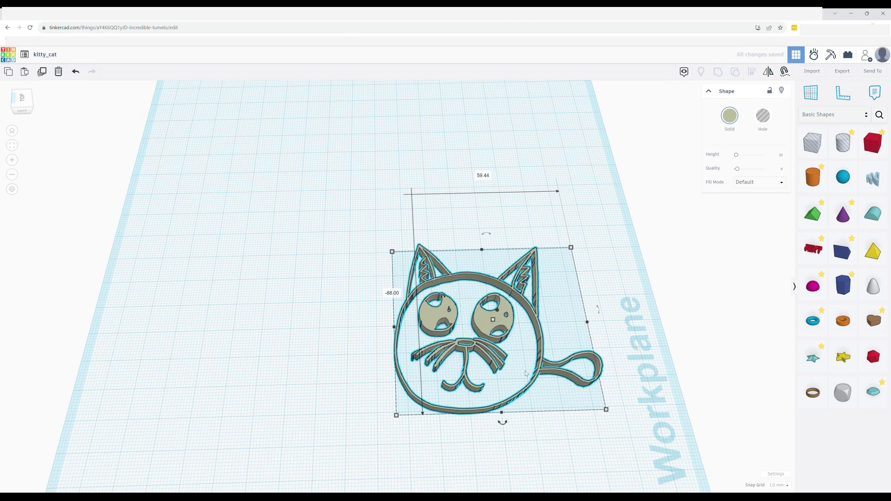
drag(518, 391, 318, 338)
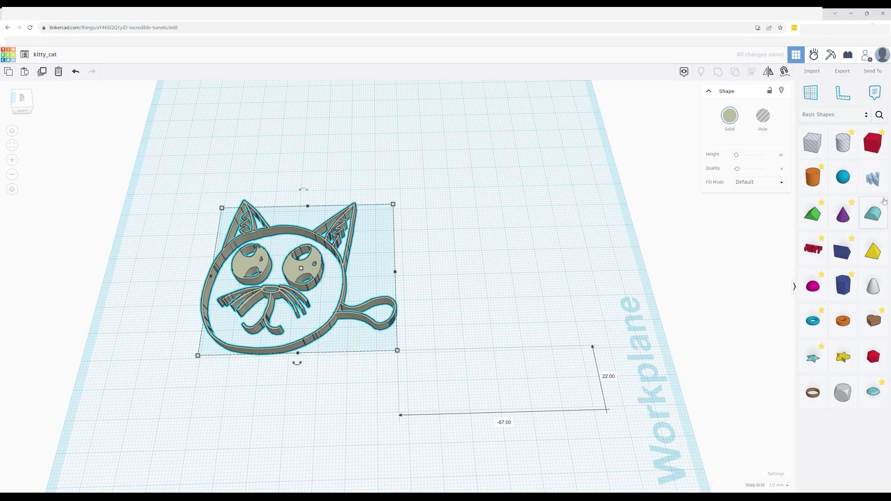
- Add a red box beside the cat and flatten it into a 2 mm thick plate
drag(873, 142, 133, 408)
drag(202, 412, 342, 278)
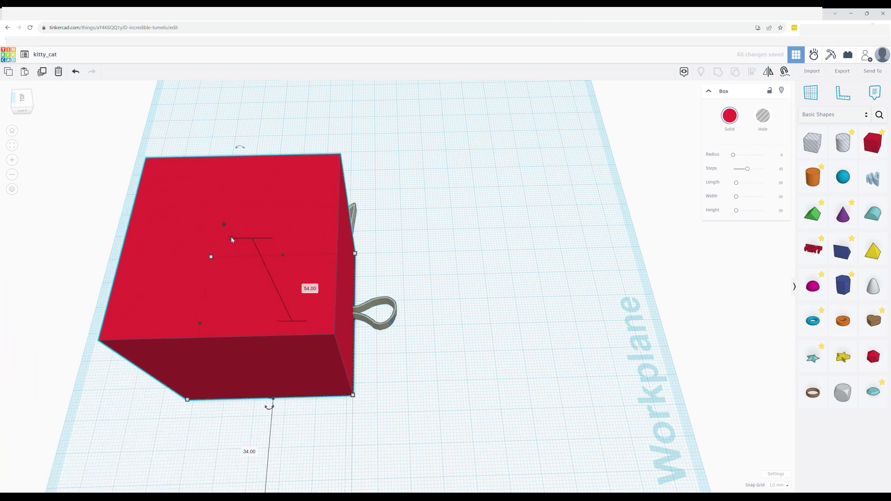
drag(232, 239, 262, 367)
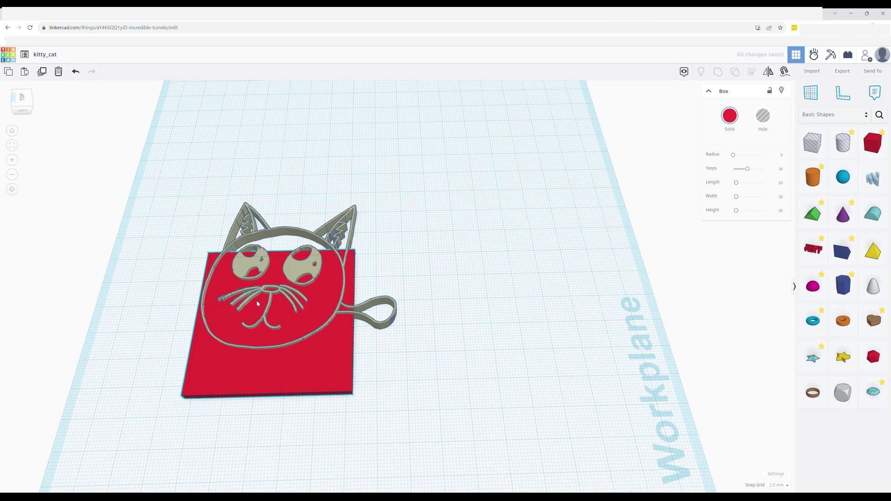
right_drag(258, 304, 270, 245)
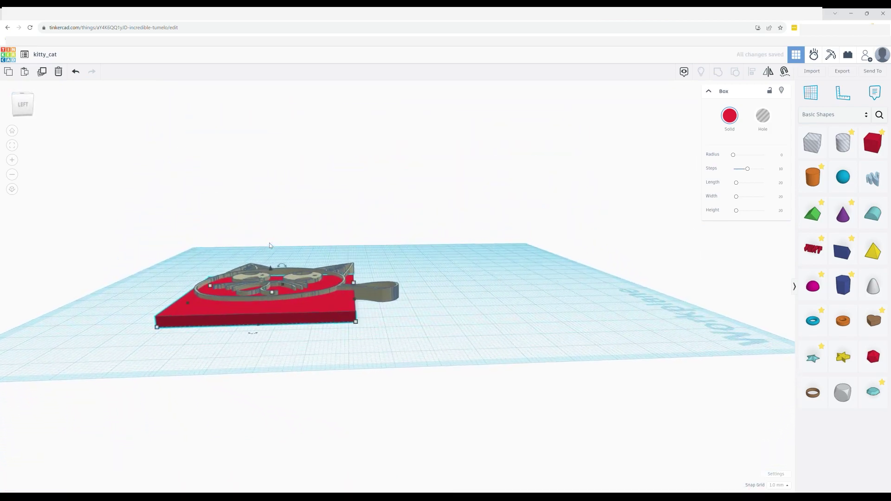
drag(271, 292, 272, 296)
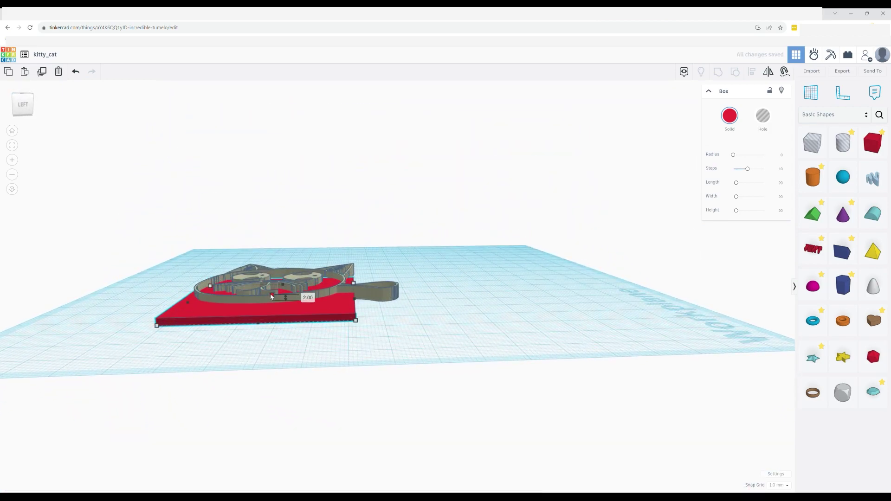
right_drag(272, 296, 275, 344)
- Move the cat outline off and then back onto the red plate
drag(371, 302, 586, 326)
right_drag(587, 326, 465, 349)
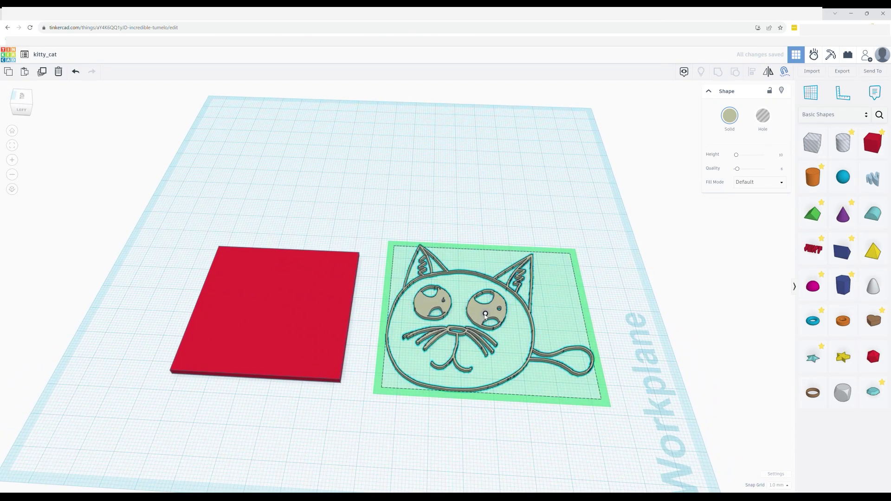
drag(485, 316, 297, 297)
right_drag(297, 297, 320, 371)
- Resize the red plate to 87 × 65 mm under the cat
click(325, 376)
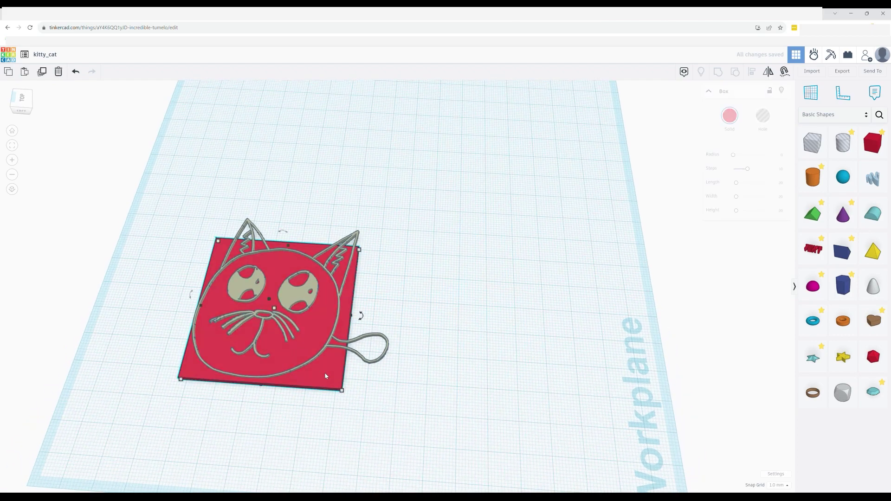
drag(352, 316, 445, 321)
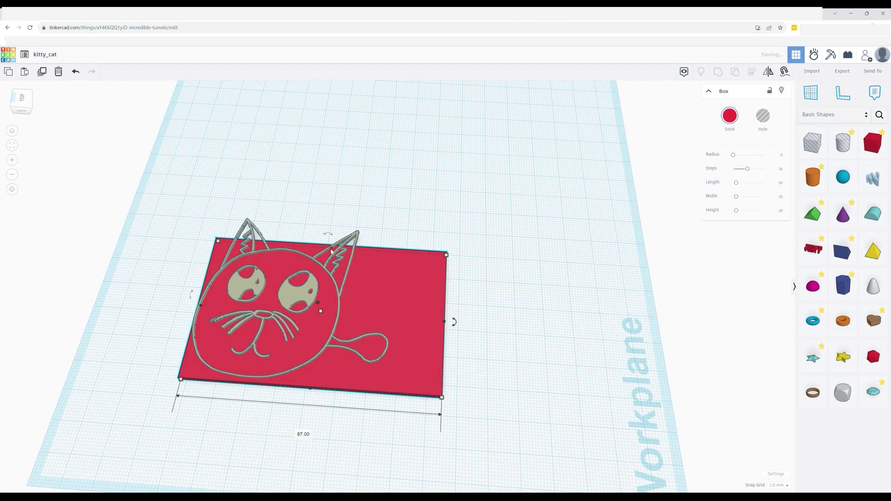
drag(332, 251, 335, 224)
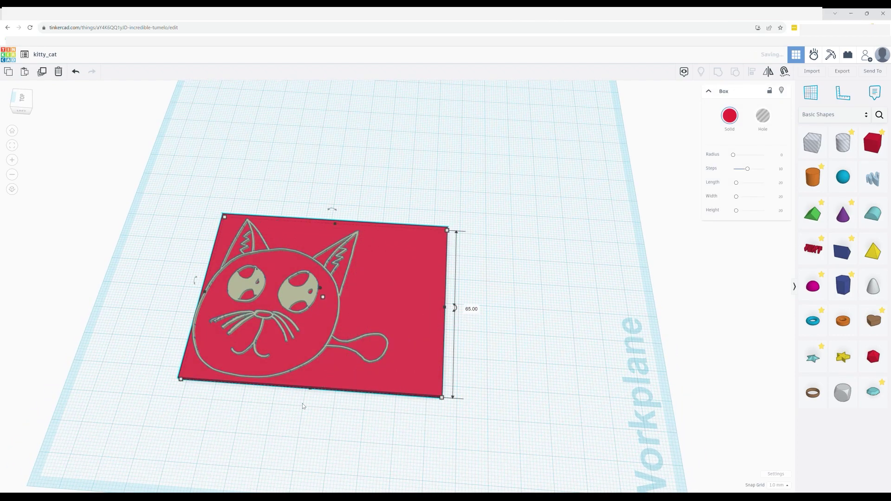
shift+click(300, 366)
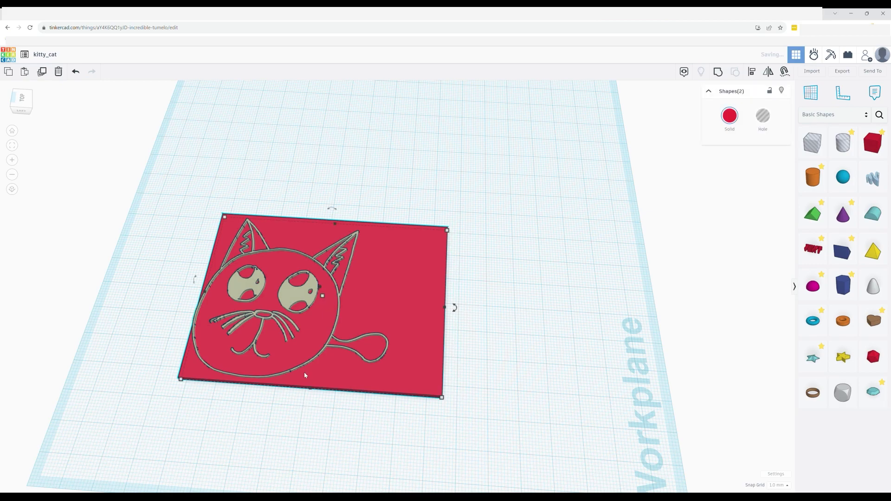
key(Escape)
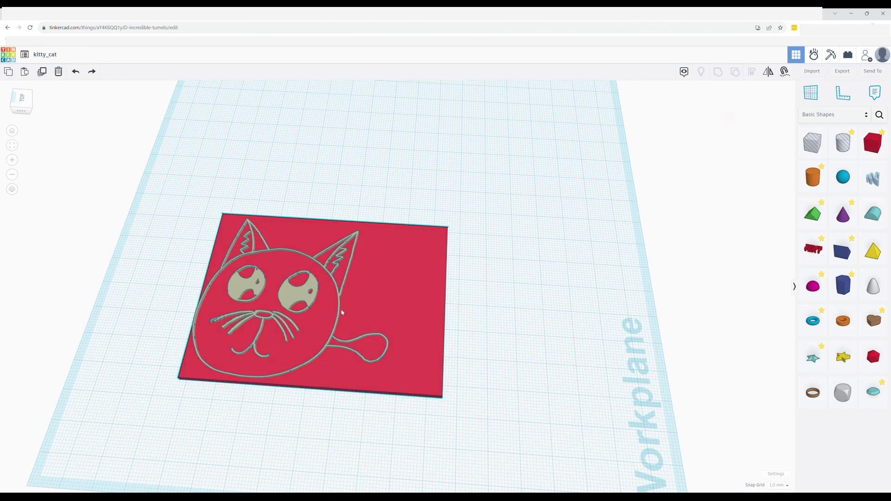
- Align the cat with the plate, centred horizontally and flush to the left edge
click(386, 298)
key(Escape)
drag(327, 193, 383, 365)
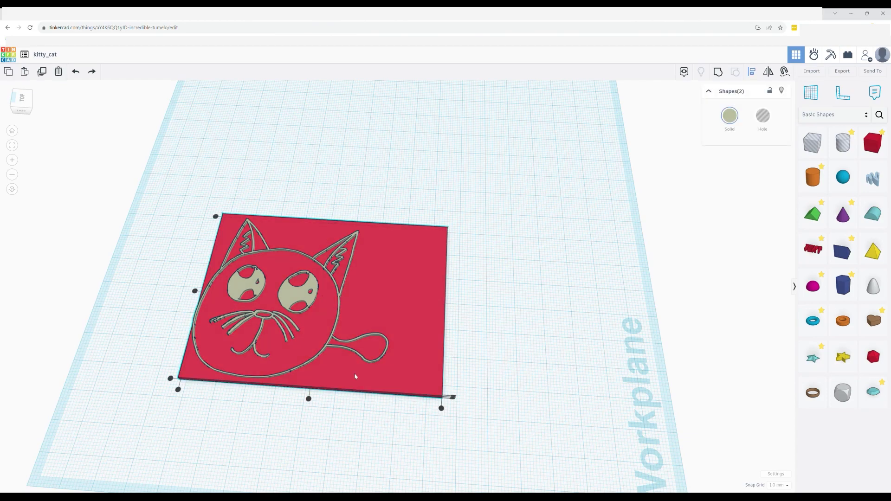
click(309, 399)
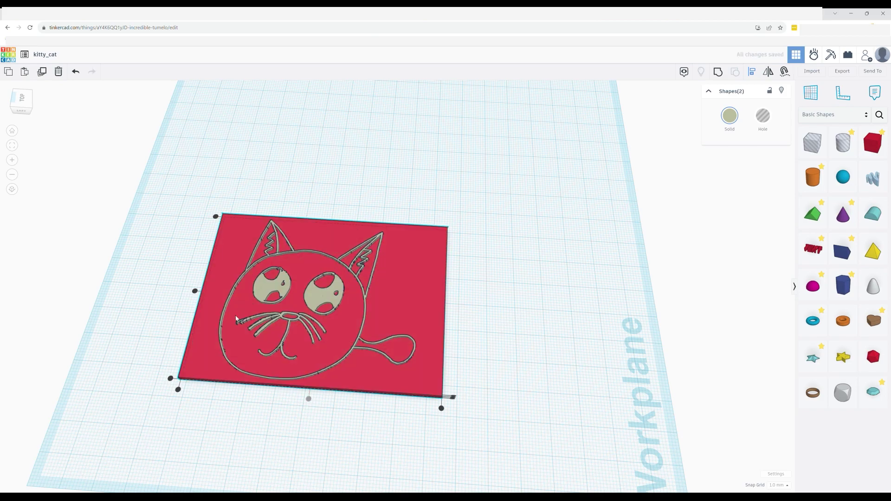
click(195, 291)
right_drag(229, 375, 301, 344)
click(236, 437)
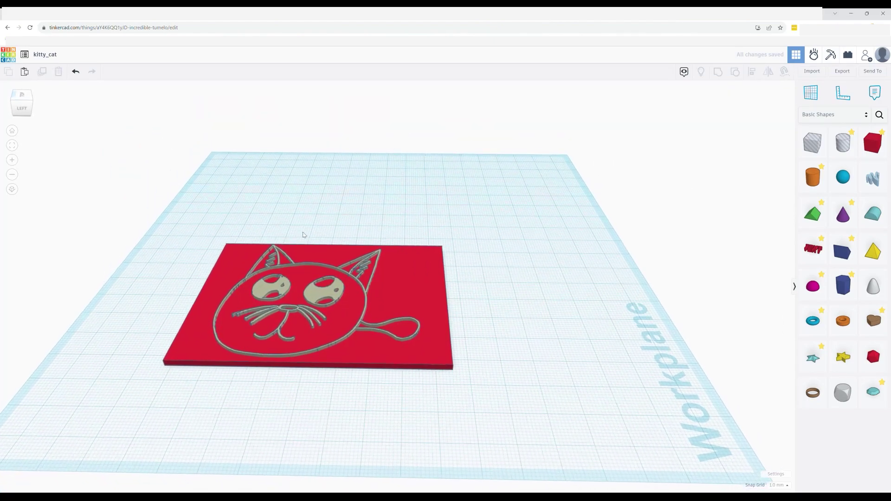
- Change the rectangular backing plate's colour from red to grey
click(376, 306)
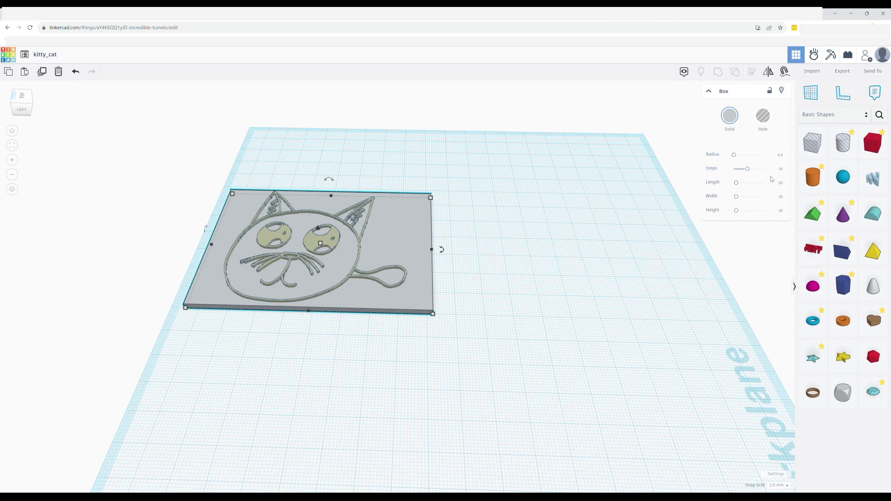
click(498, 286)
scroll(448, 324, up, 6)
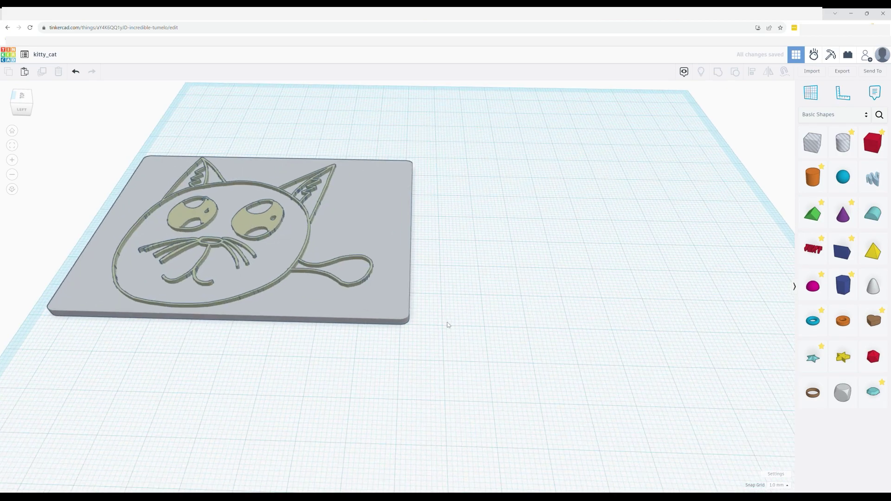
scroll(417, 336, down, 8)
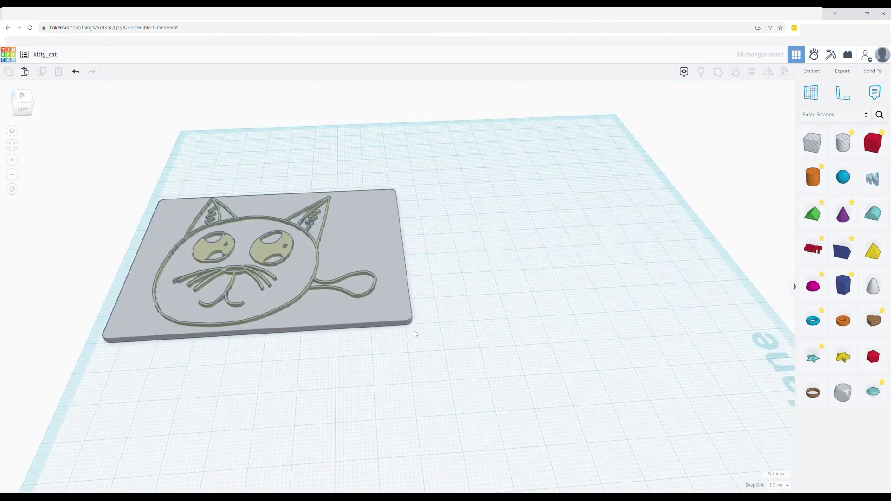
right_drag(465, 315, 325, 298)
- Move the cat outline off the plate to a spot beside it
click(353, 299)
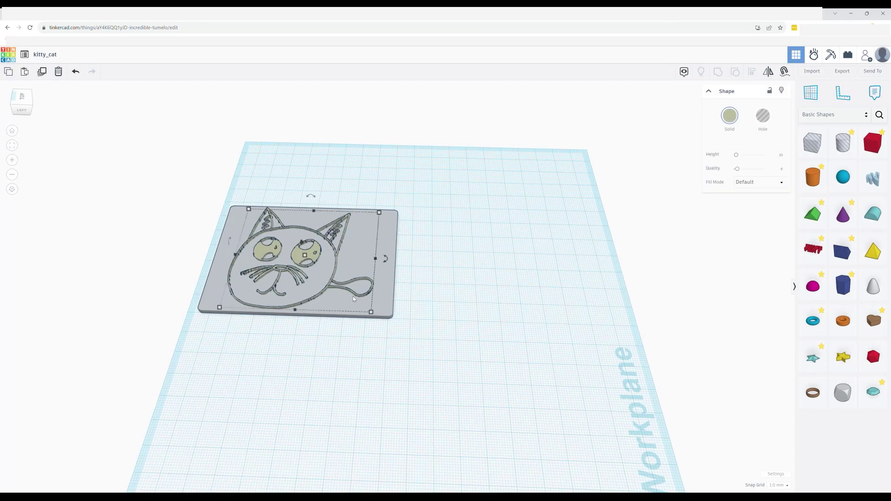
drag(352, 296, 618, 318)
right_drag(618, 318, 565, 311)
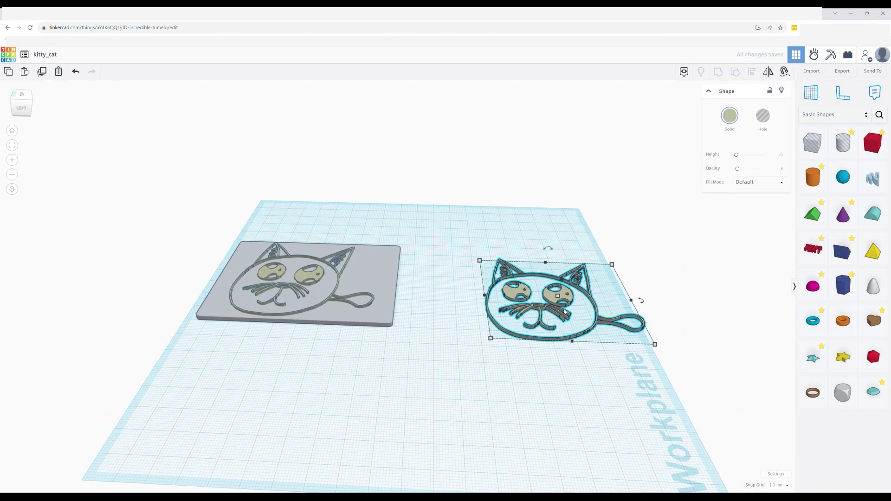
drag(563, 303, 552, 281)
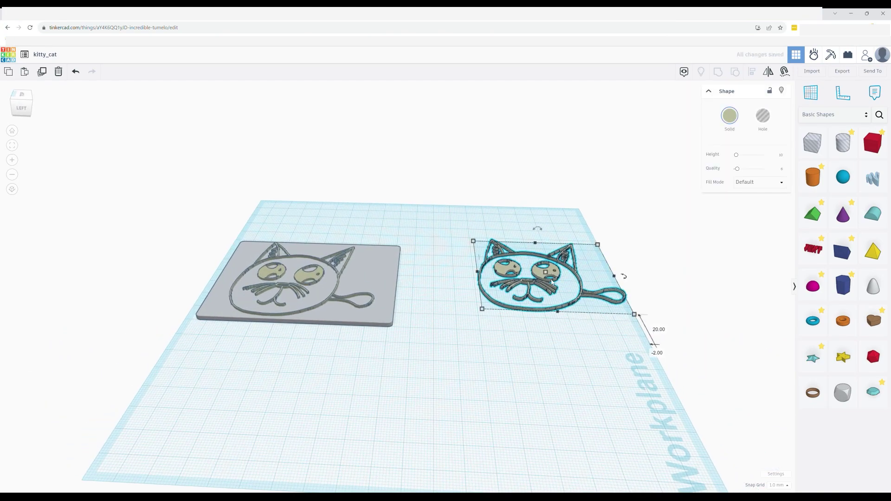
- Duplicate the cat outline below the original and give the copy a Silhouette fill
key(ctrl+c)
key(ctrl+v)
drag(625, 281, 536, 361)
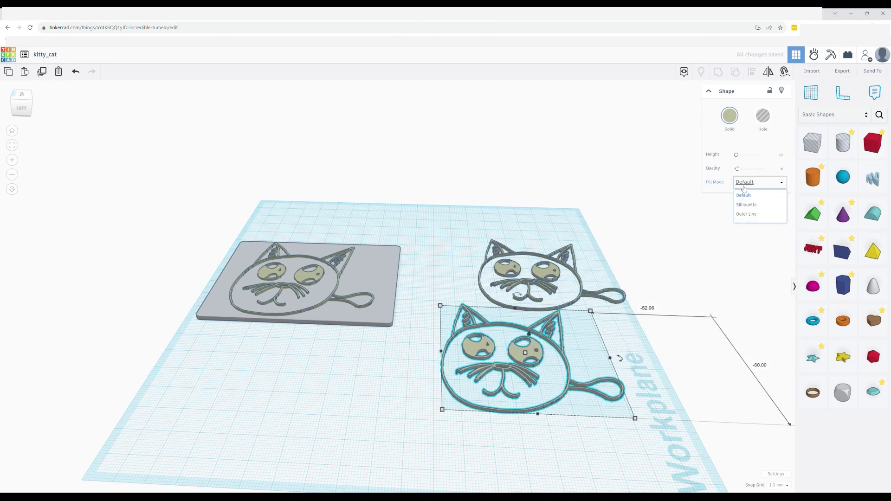
click(746, 205)
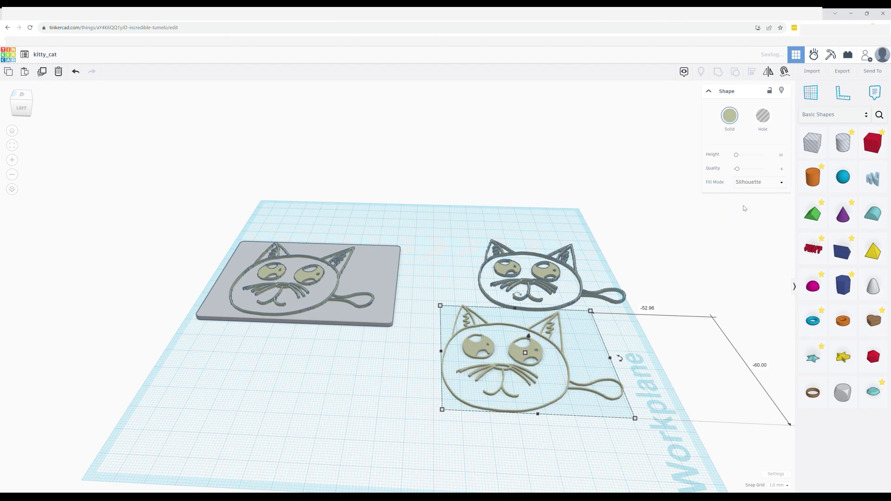
right_drag(534, 260, 554, 257)
scroll(540, 346, up, 3)
- Place the raised outline onto the filled silhouette and align their centres
click(555, 260)
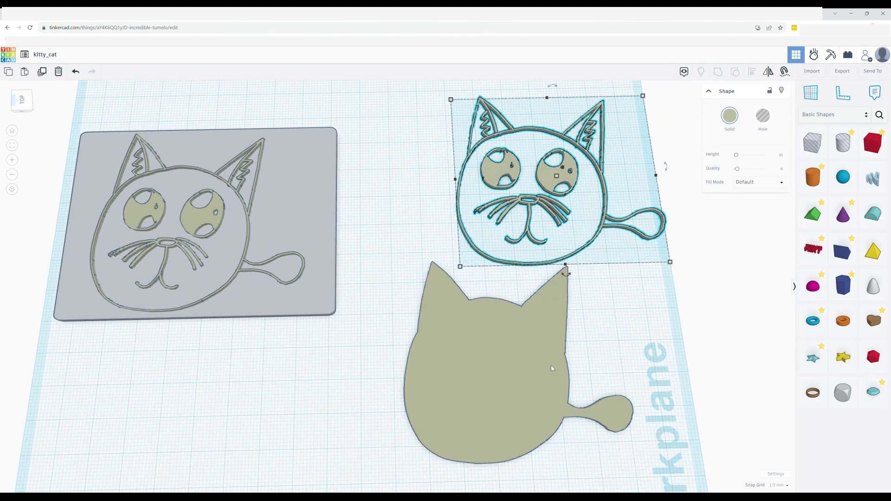
middle_drag(539, 365, 527, 306)
drag(525, 148, 478, 330)
click(374, 322)
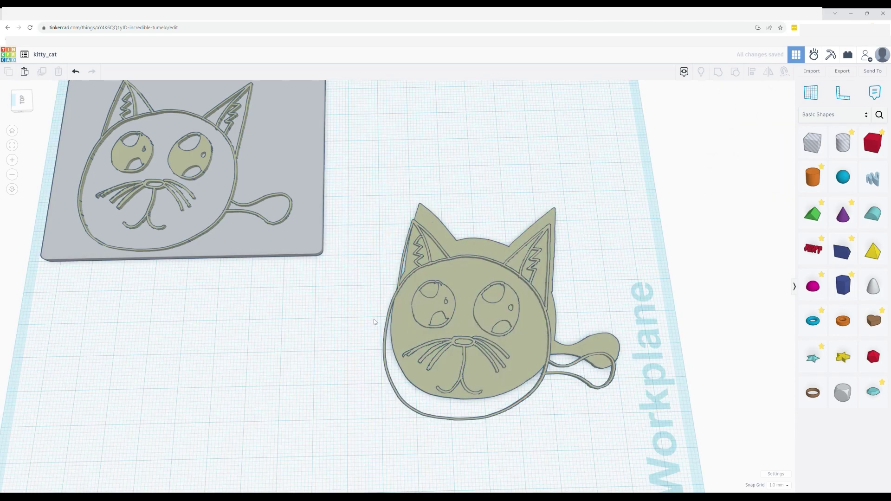
drag(436, 196, 487, 429)
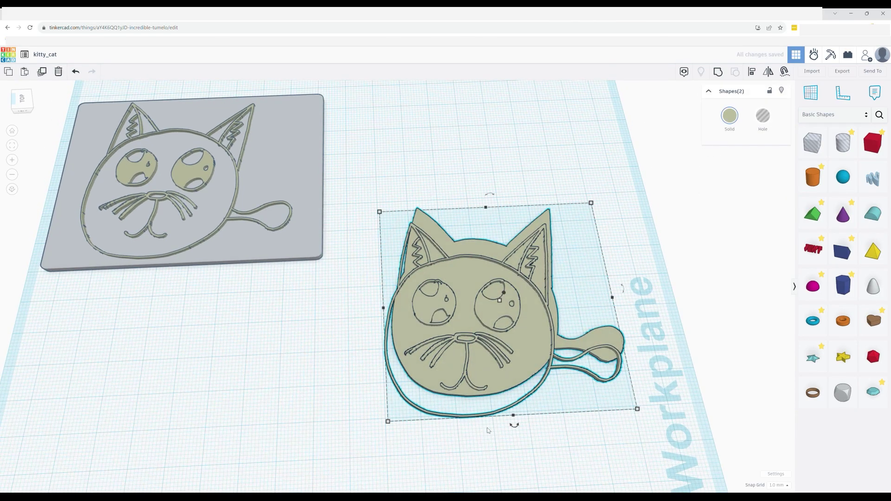
click(377, 308)
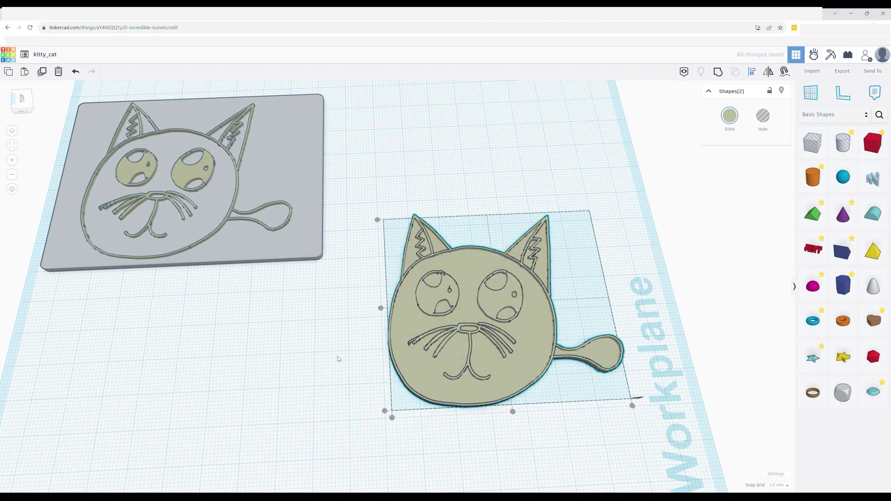
- Set the combined cat on the right to Silhouette fill mode
right_drag(338, 359, 355, 311)
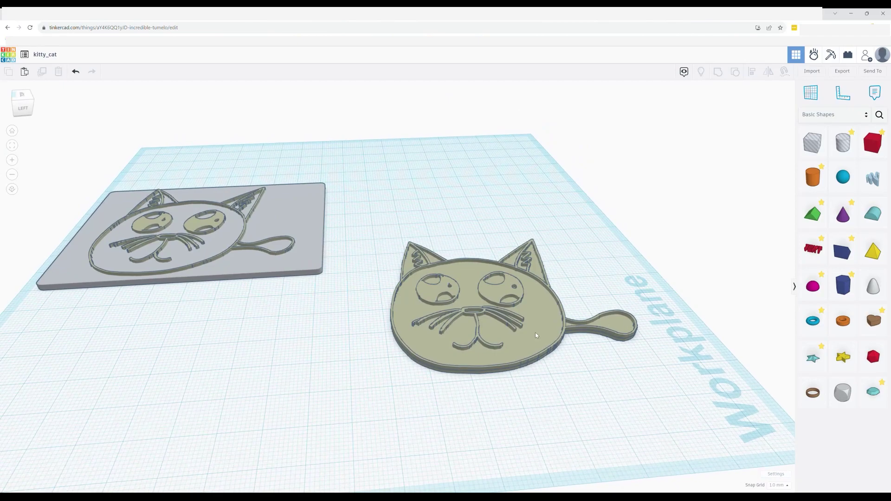
click(504, 294)
click(588, 457)
right_drag(588, 457, 216, 224)
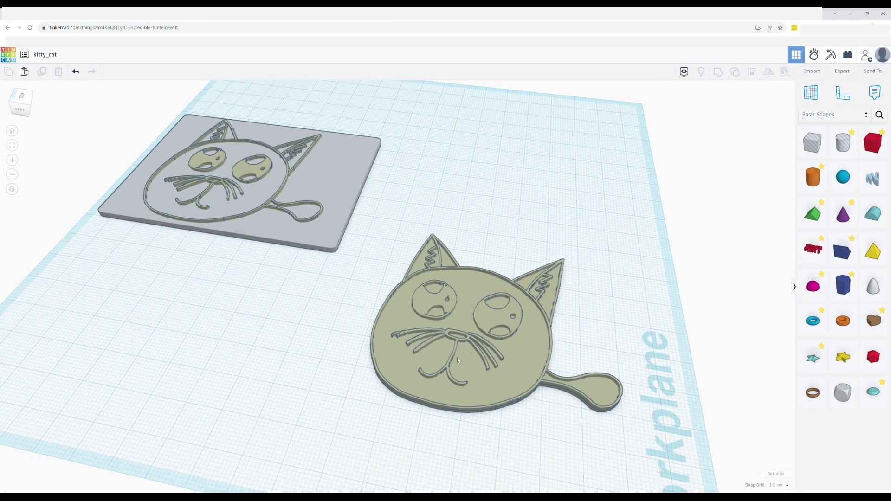
click(465, 372)
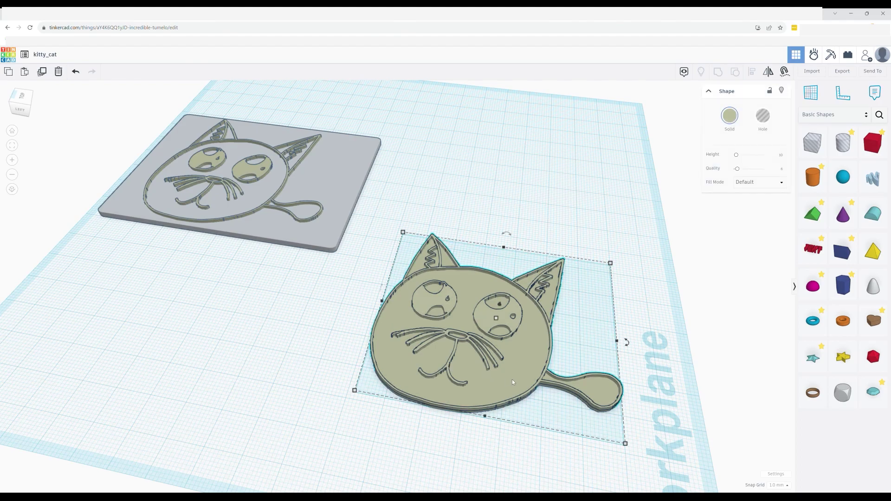
click(759, 182)
click(752, 199)
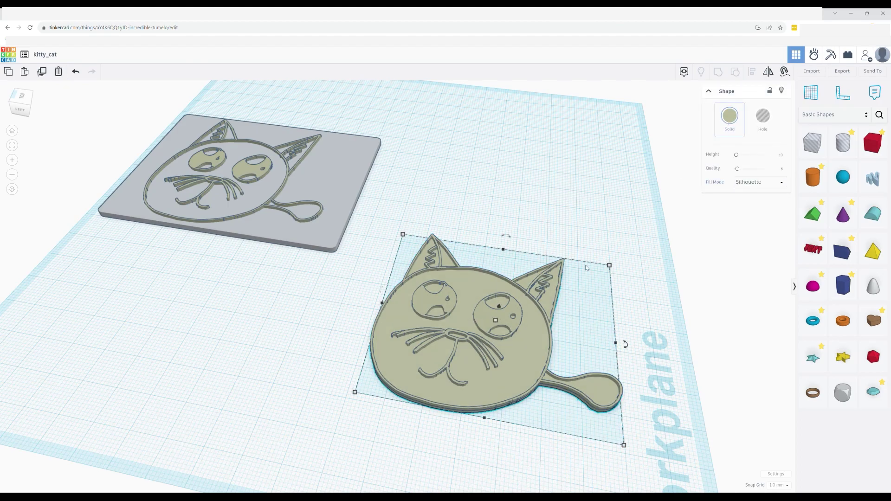
click(668, 336)
- Orbit around the finished solid cat to inspect its depth
right_drag(209, 356, 391, 179)
click(409, 297)
click(260, 314)
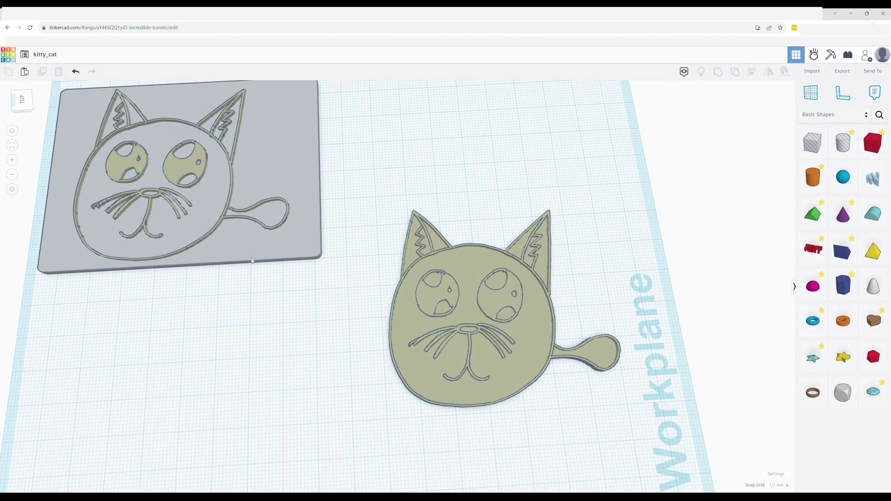
right_drag(260, 313, 233, 173)
right_drag(269, 342, 459, 235)
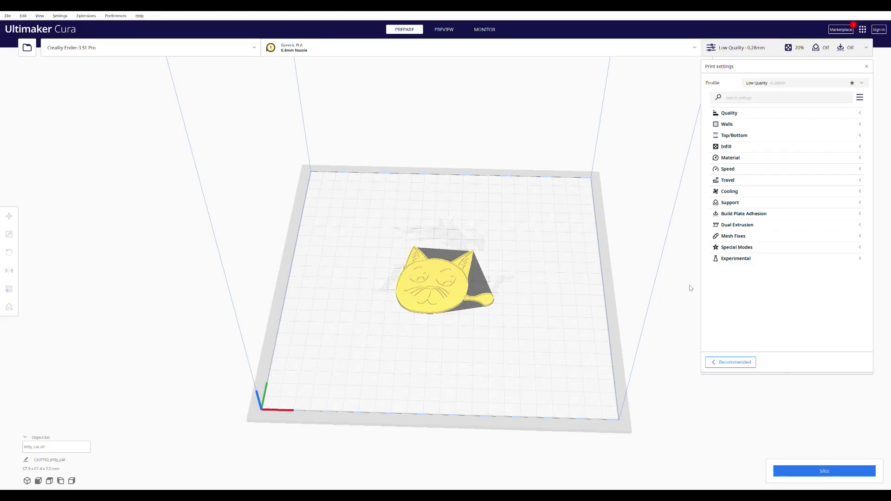
- Inspect kitty_cat on the build plate from several angles, then slice it for the Ender-3 S1 Pro
right_drag(690, 288, 525, 394)
scroll(527, 329, up, 5)
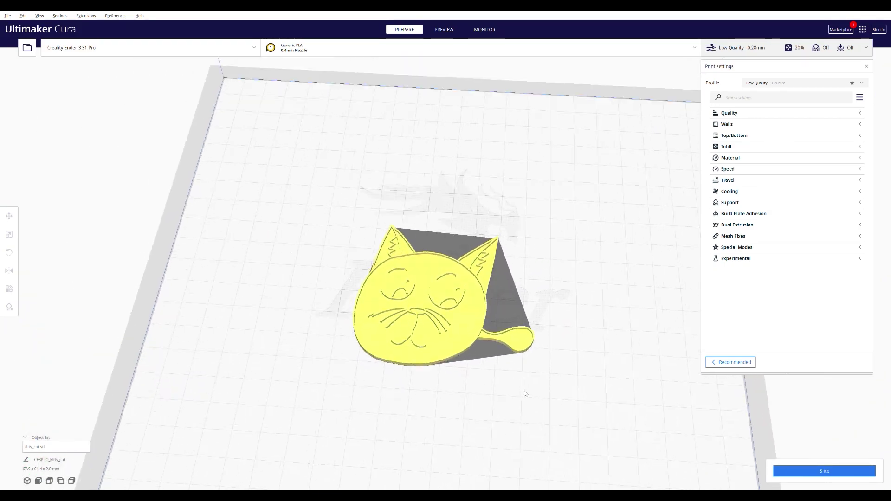
scroll(526, 394, up, 5)
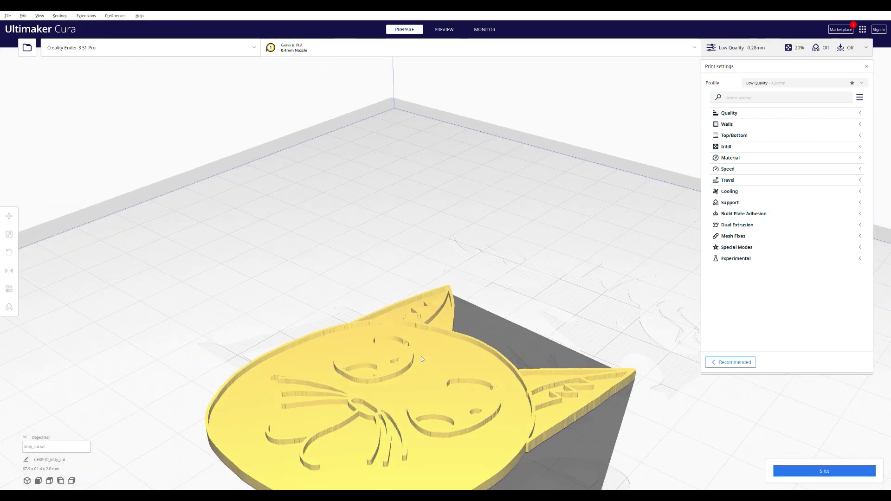
right_drag(422, 359, 378, 308)
scroll(487, 386, down, 5)
scroll(508, 396, down, 5)
scroll(509, 312, up, 5)
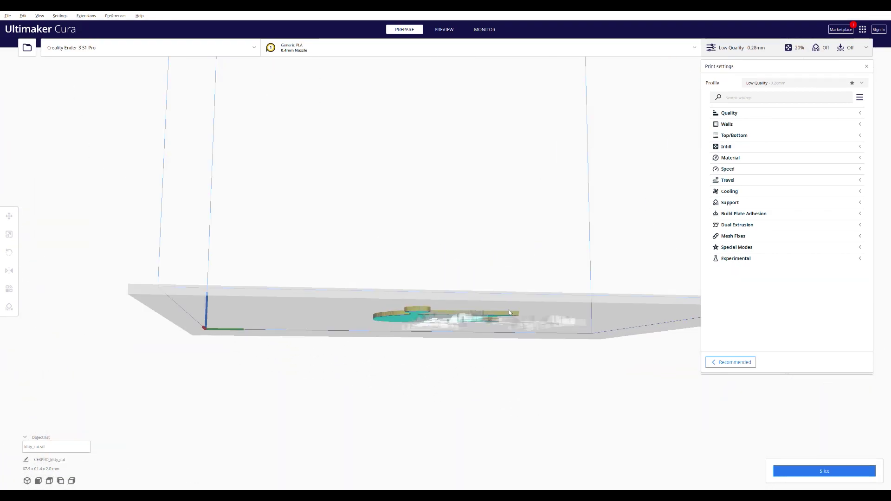
right_drag(510, 312, 497, 399)
scroll(448, 384, down, 3)
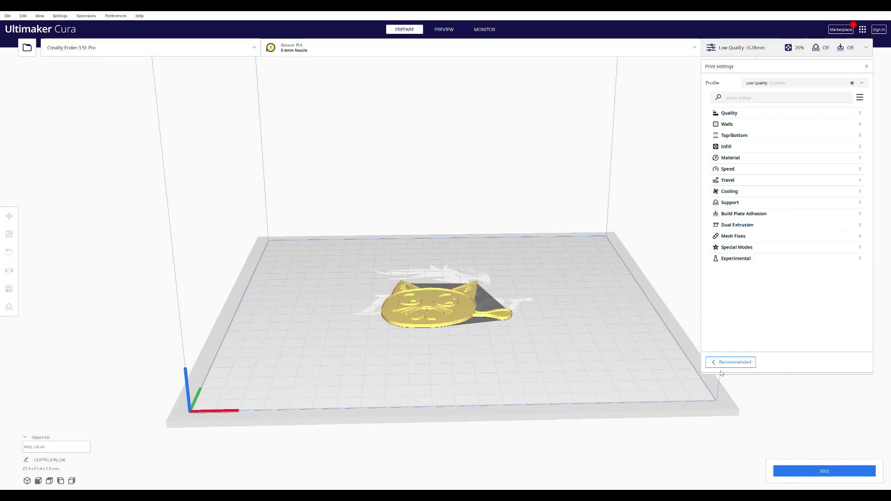
click(818, 474)
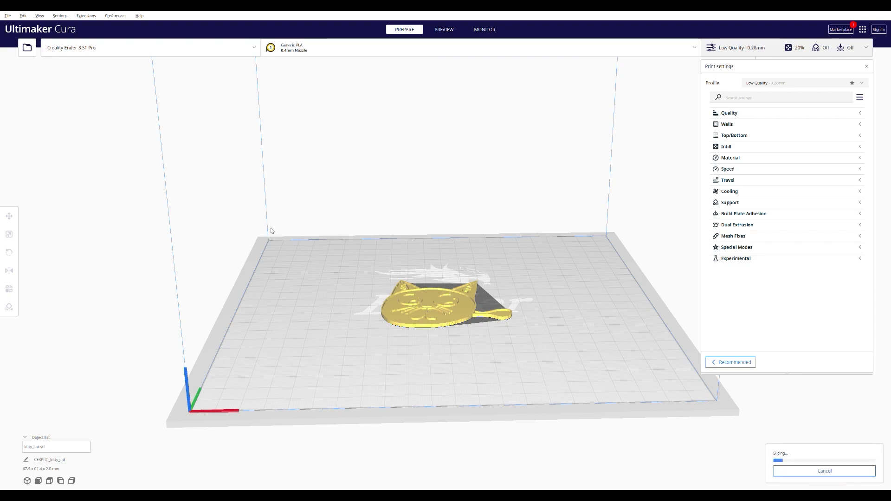
- Open the layer preview, raise the layer slider to 5, and orbit to inspect the sliced cat
click(445, 30)
scroll(339, 253, up, 5)
right_drag(342, 260, 465, 360)
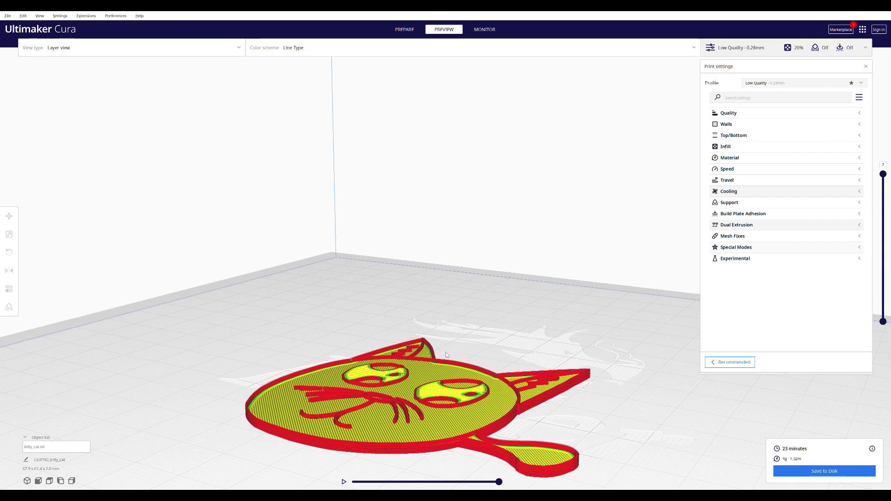
right_drag(446, 355, 479, 342)
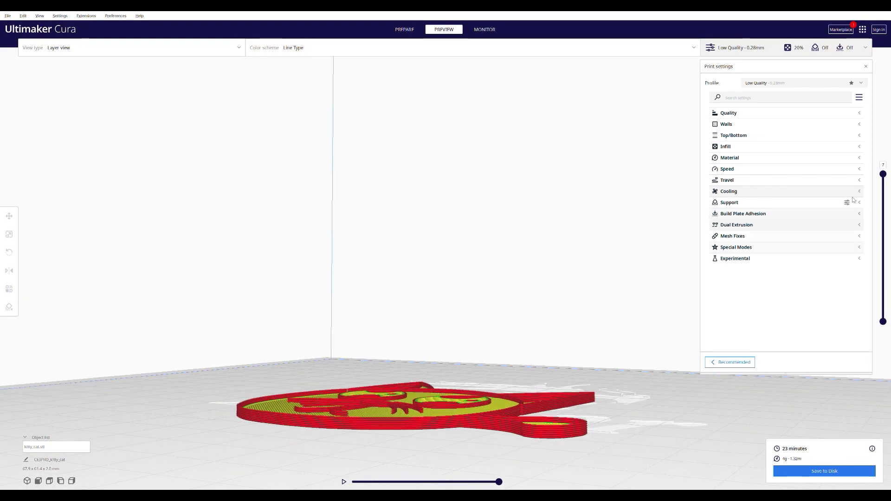
drag(883, 174, 883, 245)
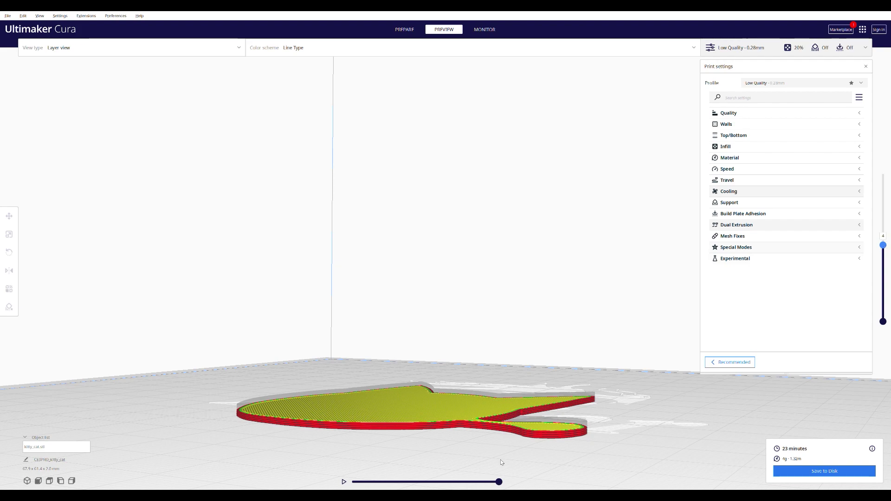
right_drag(499, 461, 494, 443)
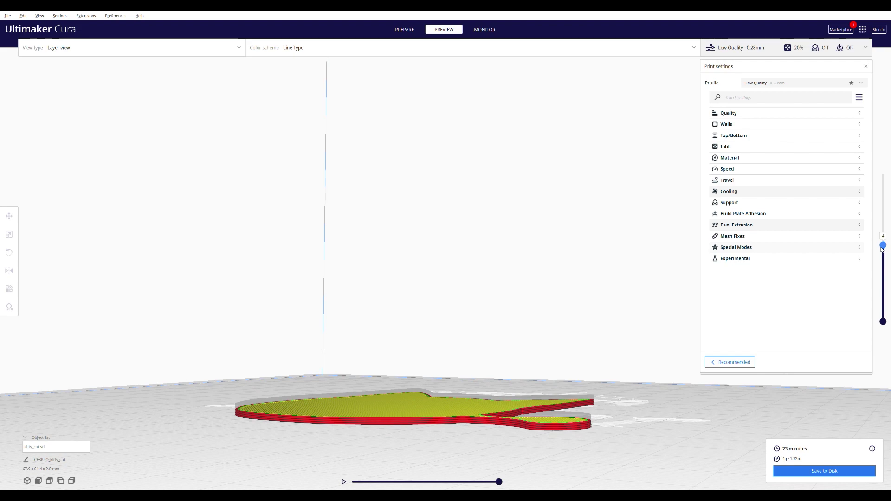
scroll(882, 250, up, 1)
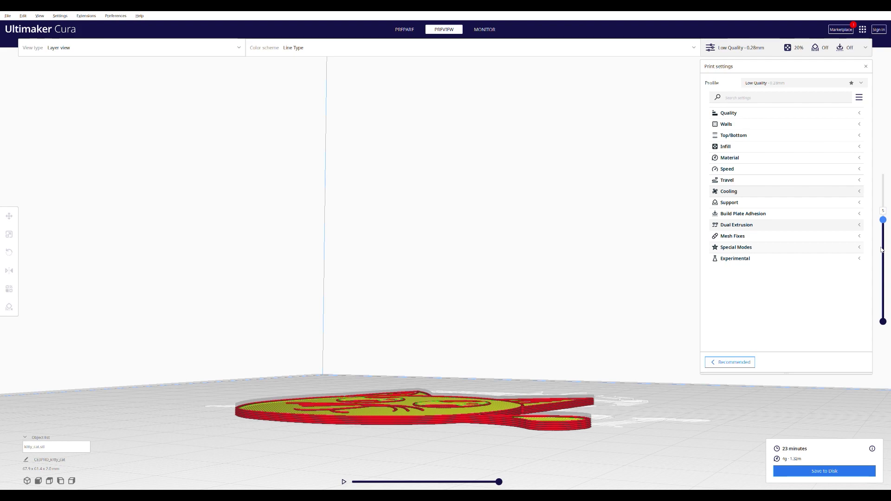
right_drag(537, 364, 93, 18)
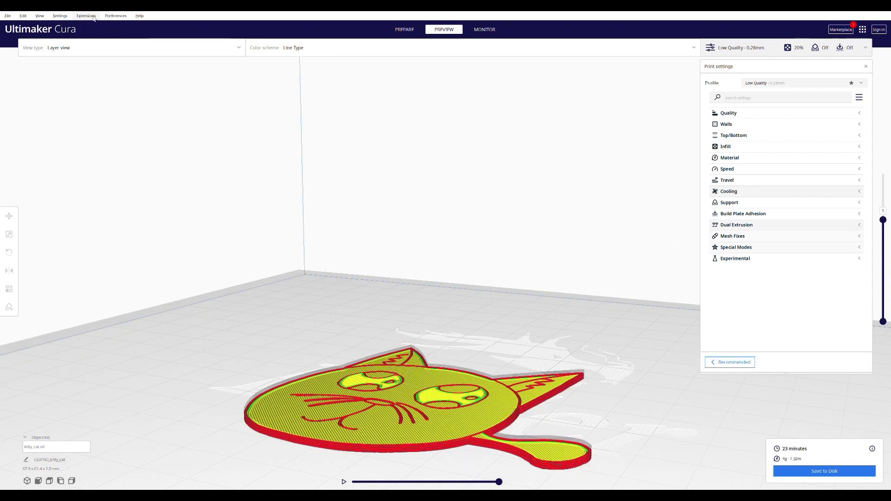
- Add the Pause at height post-processing script through Modify G-Code
click(86, 15)
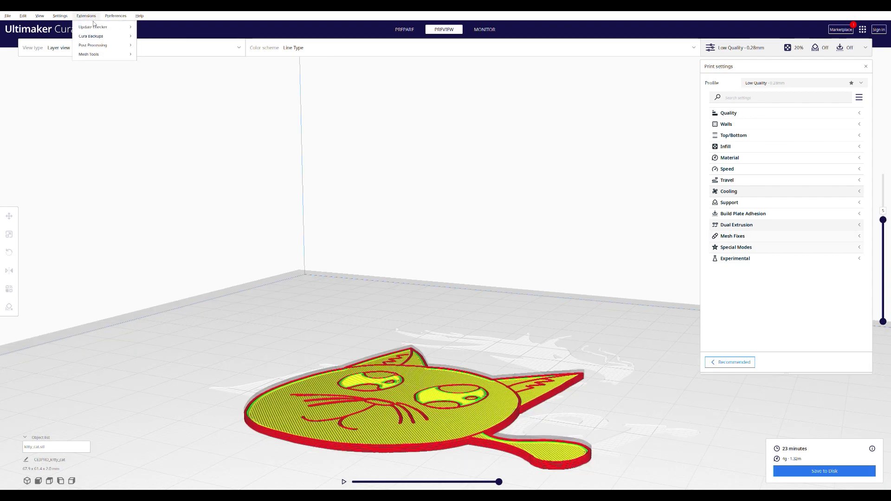
mouse_move(102, 48)
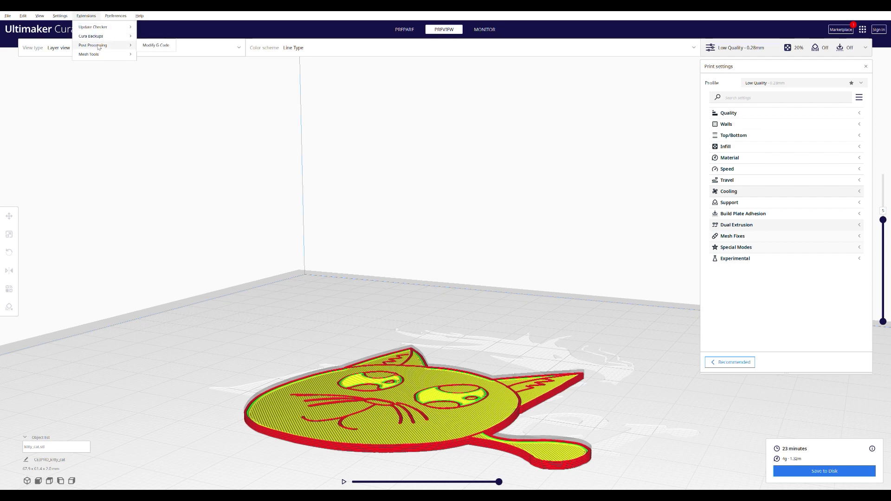
click(145, 46)
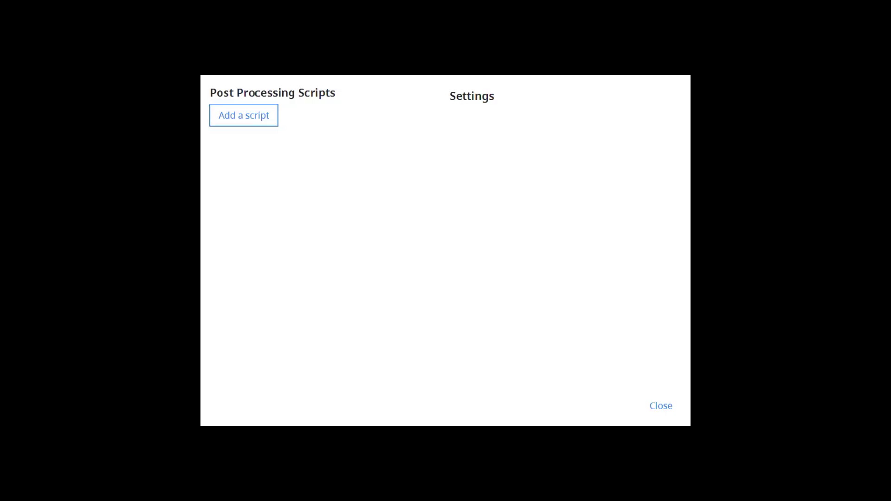
click(268, 120)
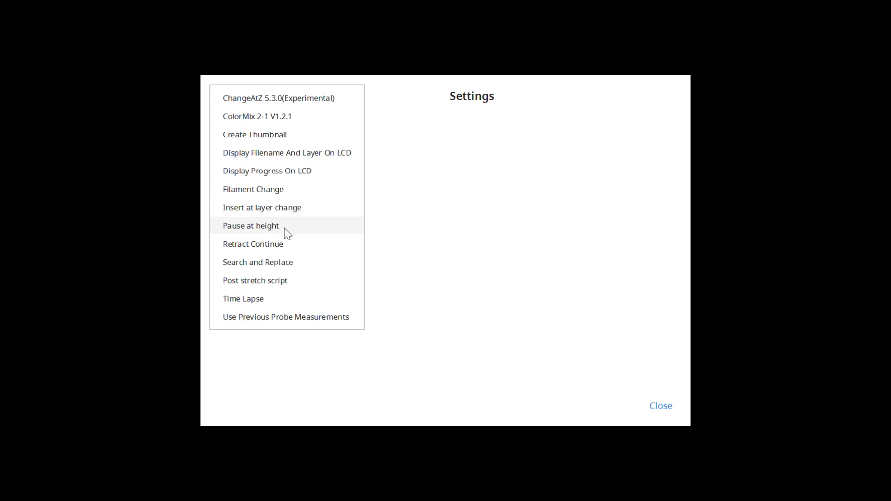
click(244, 226)
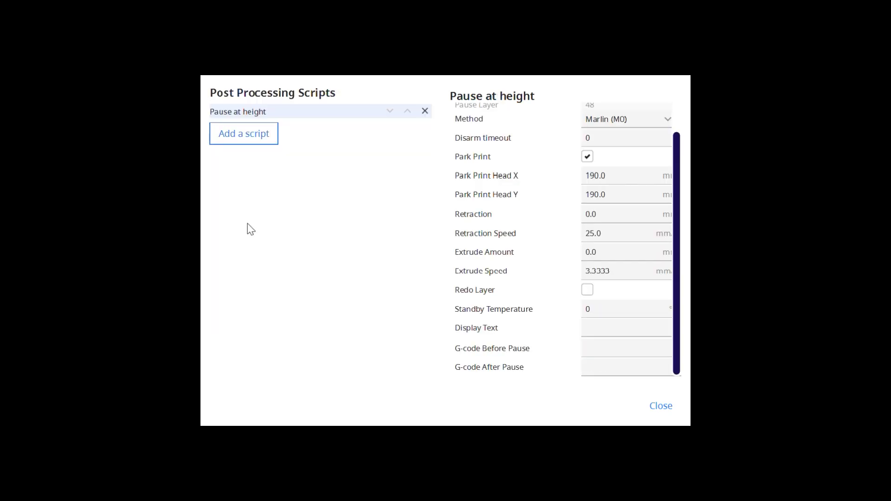
- Set the script to pause by Layer Number at layer 4 instead of 48
scroll(614, 135, up, 2)
click(610, 113)
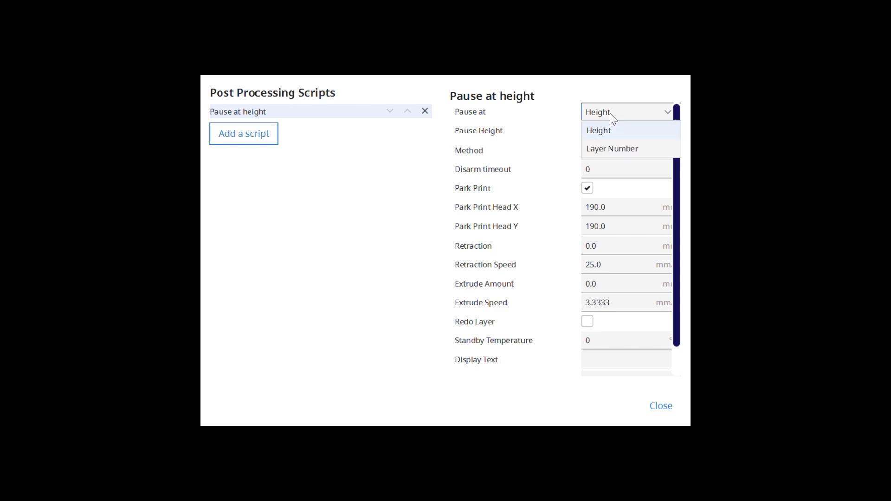
click(611, 148)
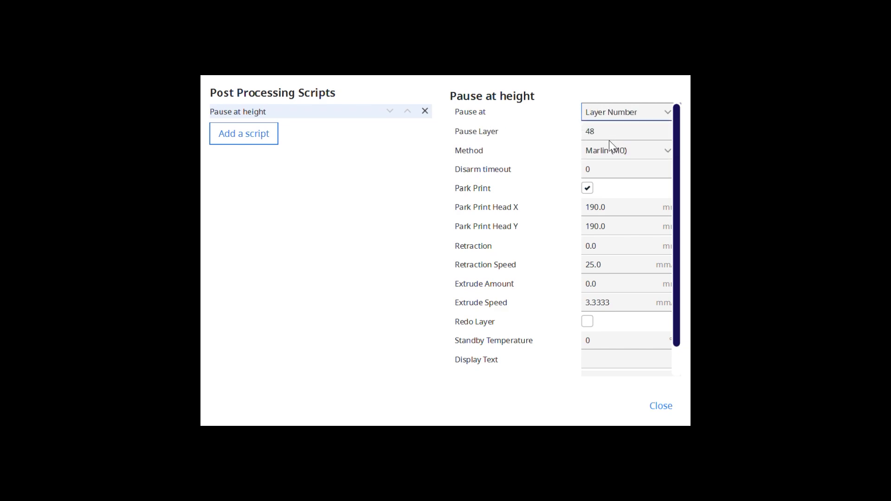
click(604, 137)
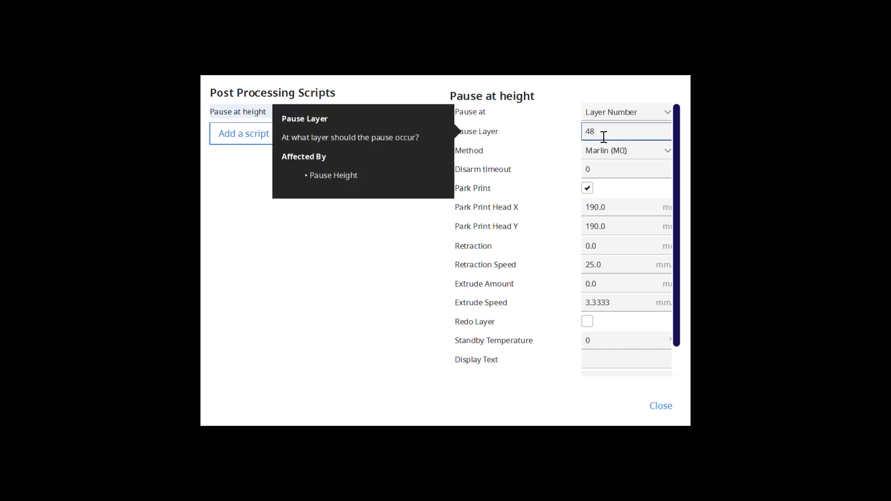
key(BackSpace)
key(Tab)
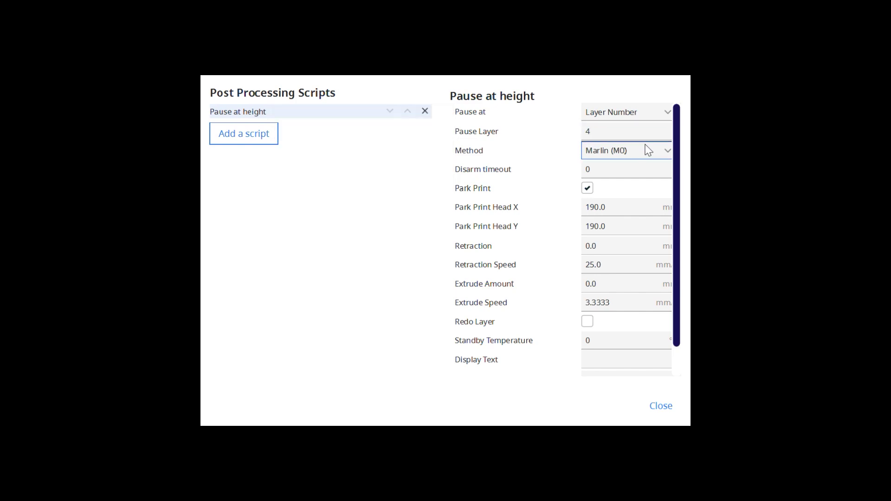
click(648, 150)
- Use the BQ (M25) pause method and park the head at X 10, Y 10
click(612, 205)
click(599, 208)
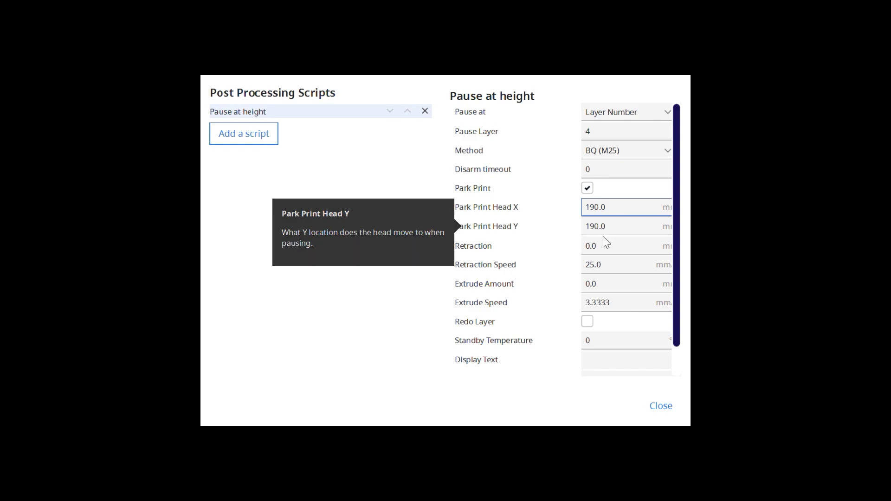
key(BackSpace)
click(600, 229)
key(BackSpace)
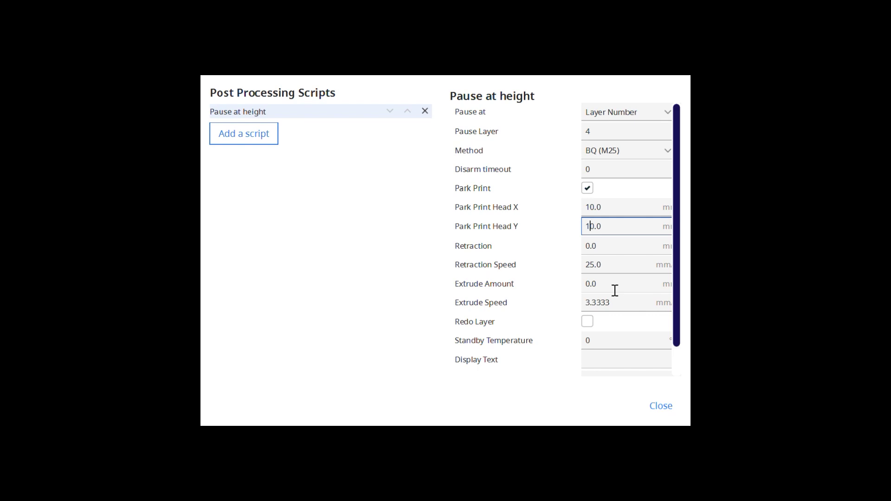
- Set the standby temperature to 200
scroll(615, 290, down, 2)
click(607, 311)
key(BackSpace)
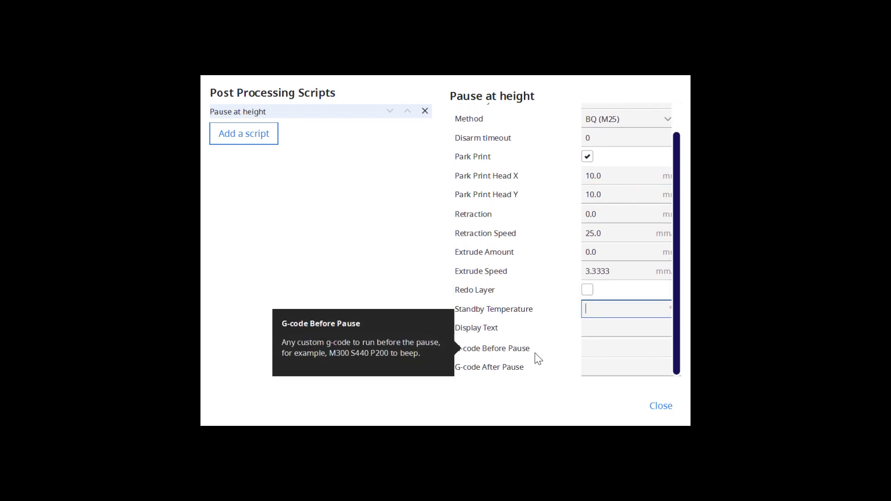
text(200)
- Add M300 as the G-code before and after the pause, then close the window
click(626, 353)
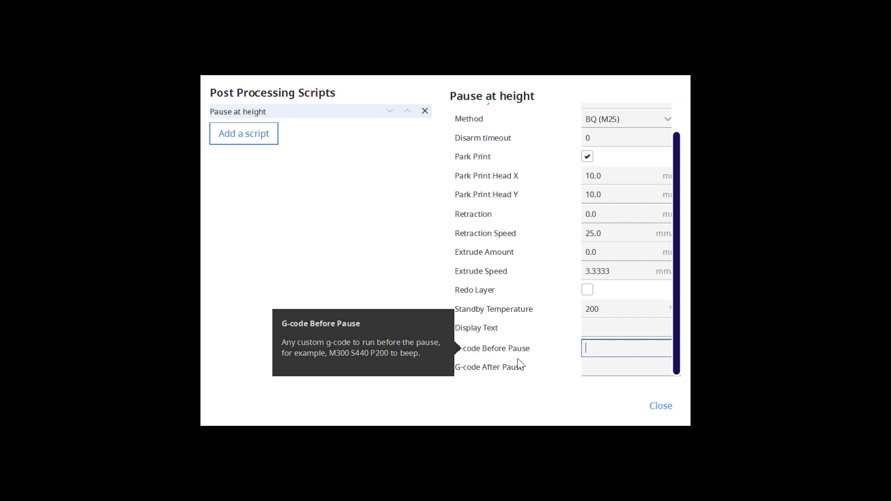
text(M)
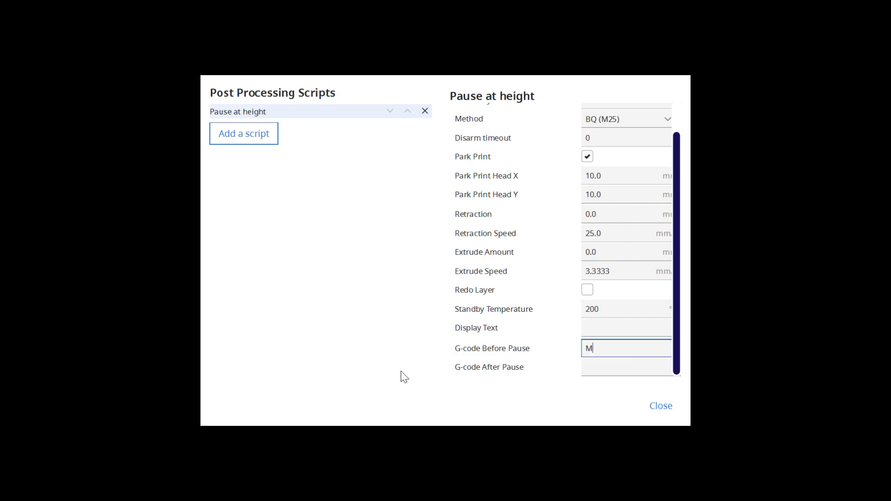
text(300)
click(620, 373)
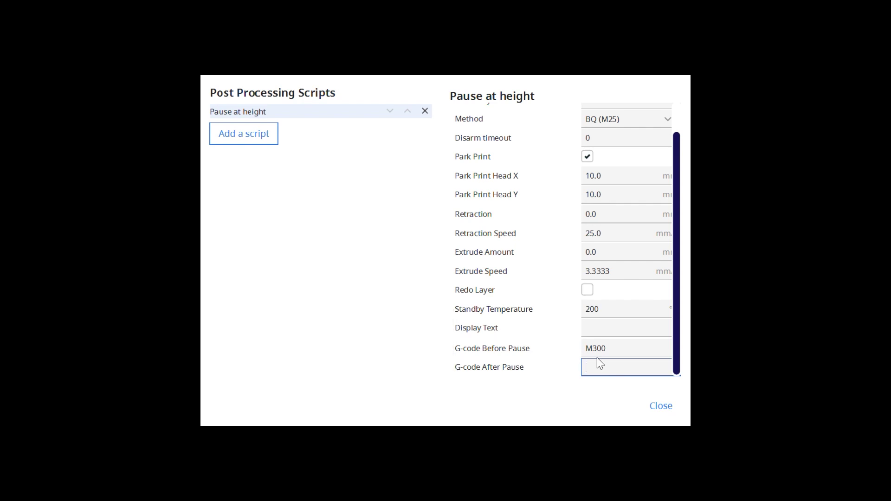
text(M300)
scroll(637, 283, up, 3)
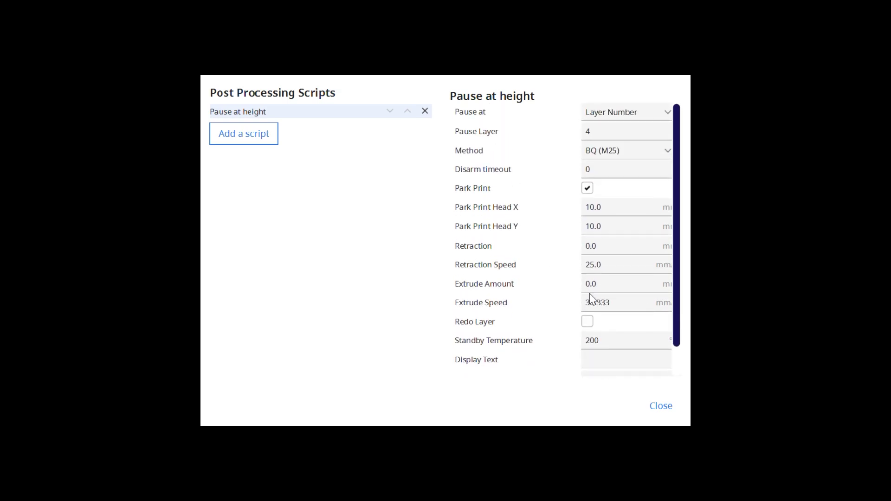
scroll(627, 334, down, 2)
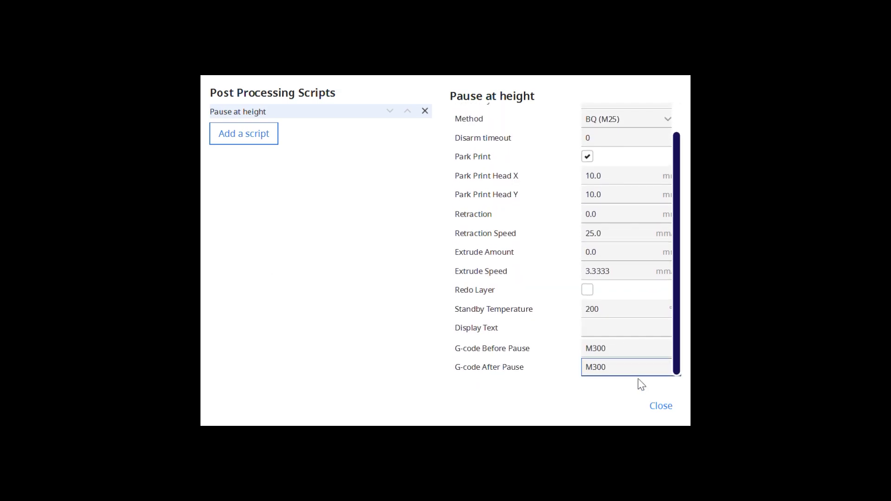
click(661, 411)
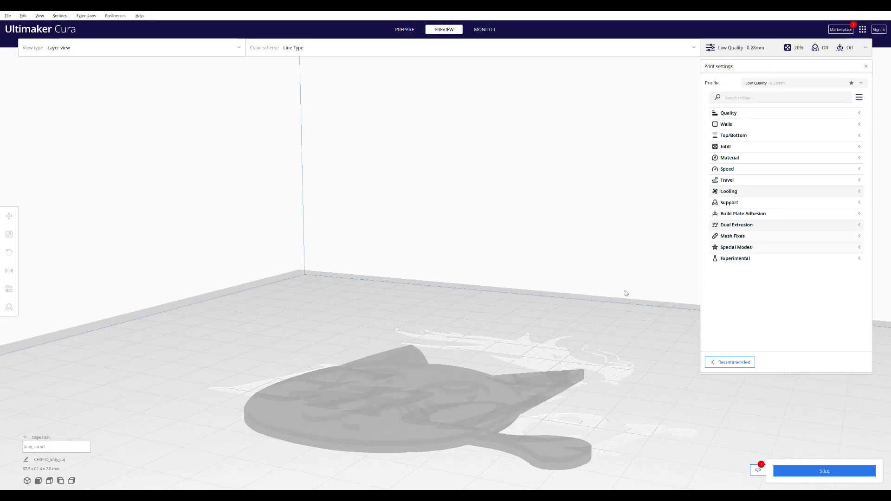
- Slice the cat keychain and preview it up to layer 7 from a low side view
click(813, 472)
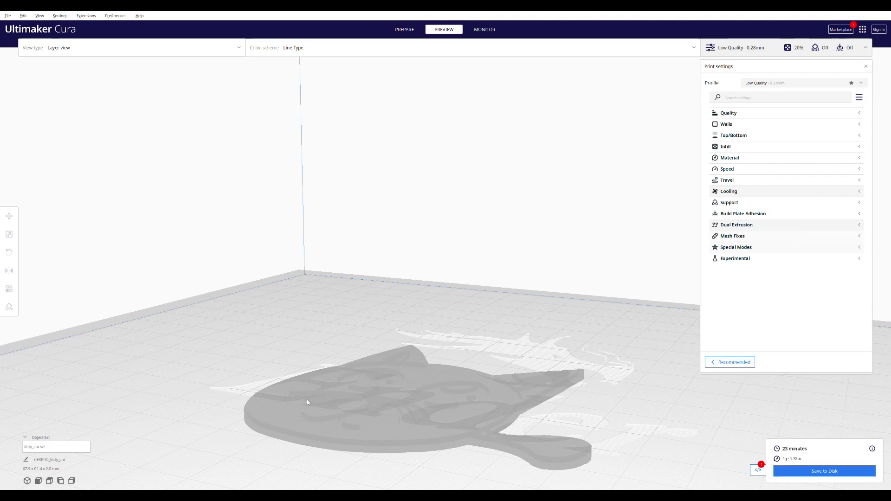
scroll(307, 383, up, 5)
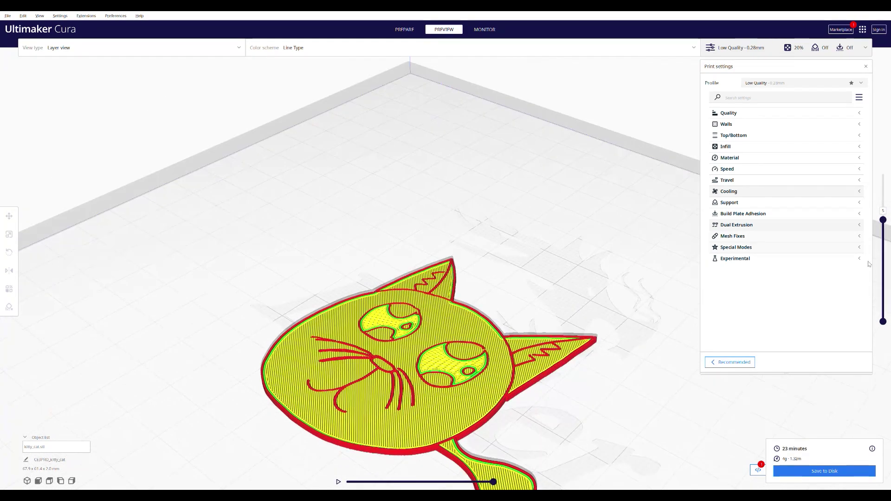
drag(883, 219, 883, 173)
right_drag(510, 232, 685, 165)
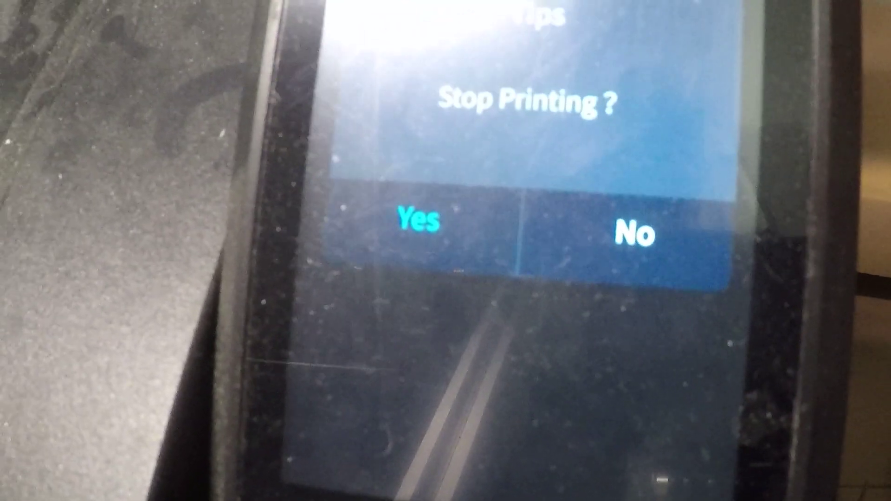
- Answer No to the Stop Printing prompt so the paused print is kept
click(590, 195)
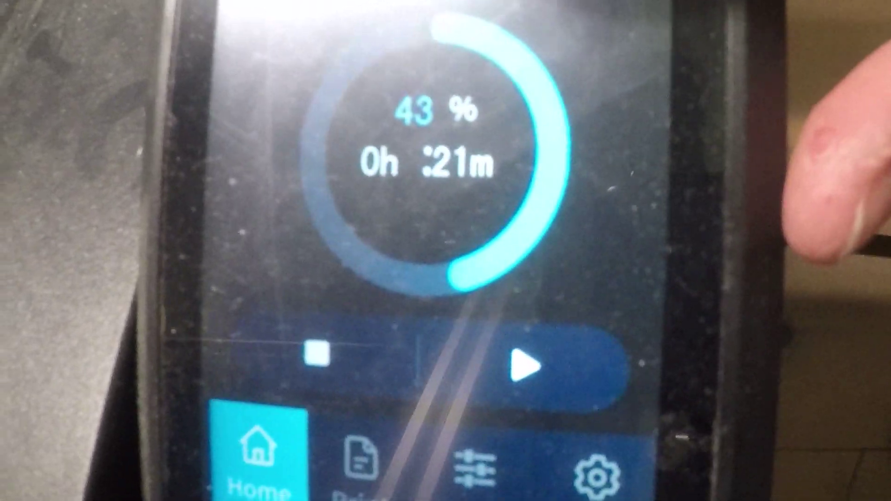